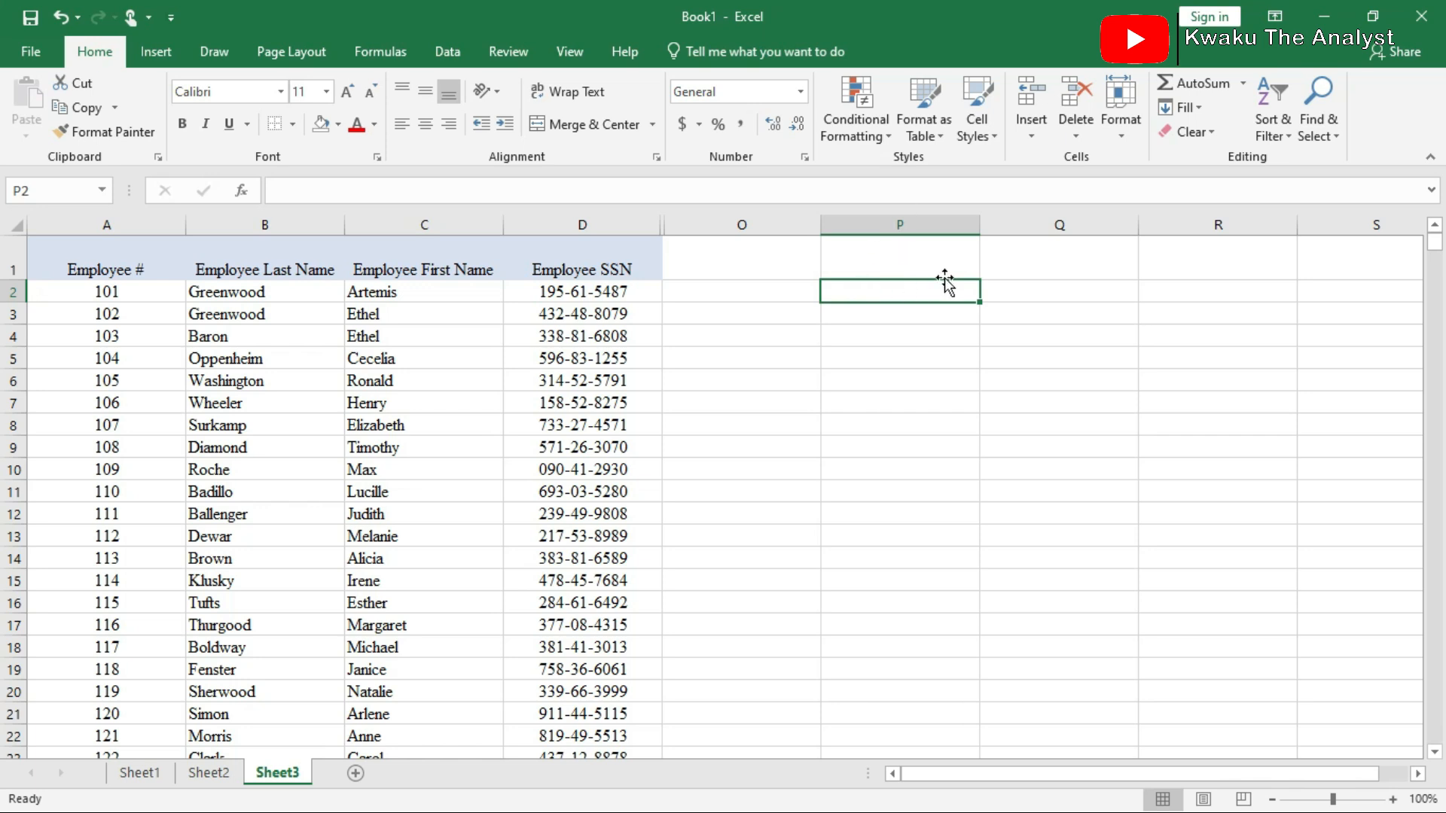
Set up data validation on cell P2 that allows values from a list with an in-cell dropdown.
{"action": "left_click", "coordinate": [448, 54]}
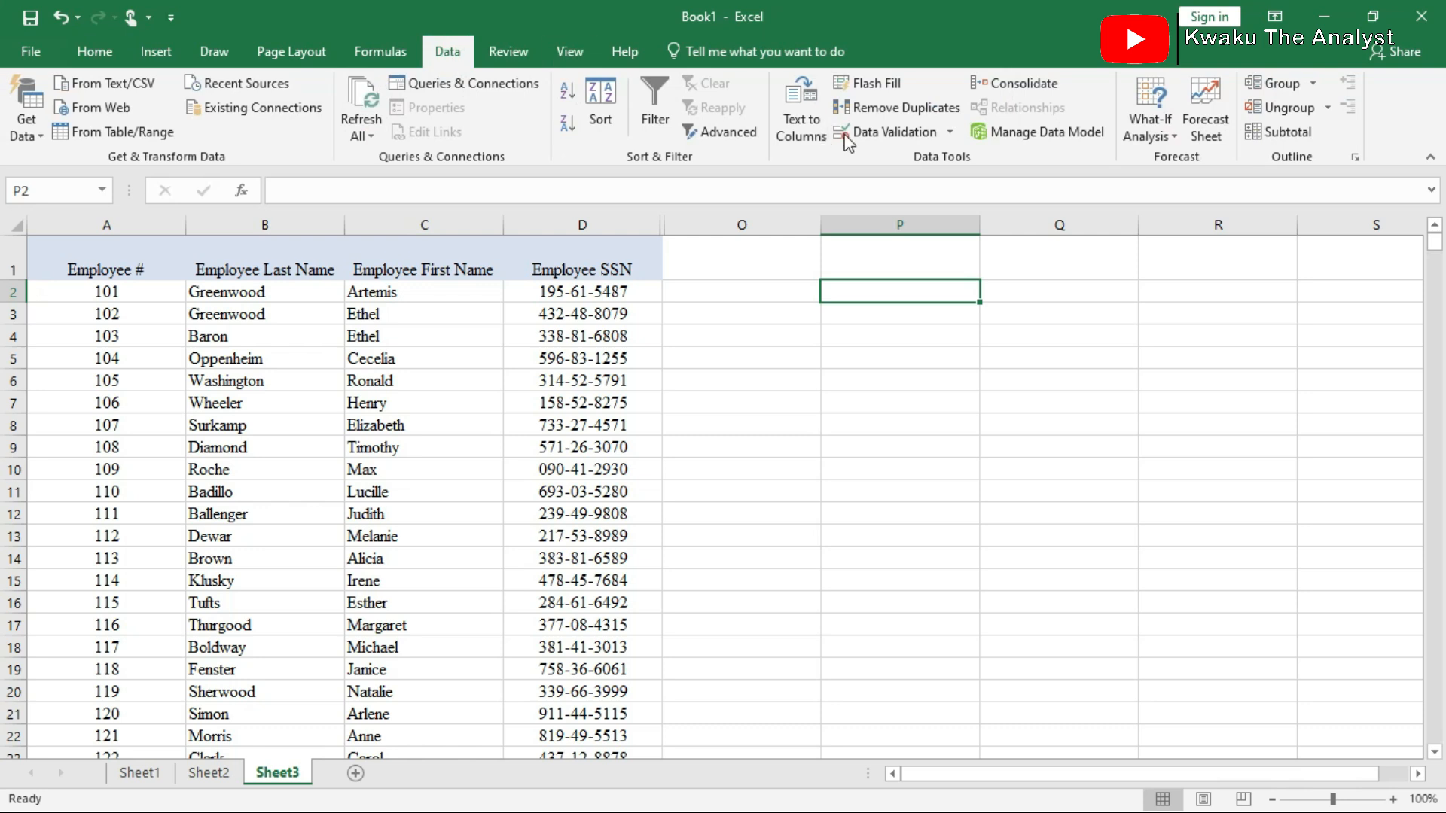
{"action": "left_click", "coordinate": [952, 136]}
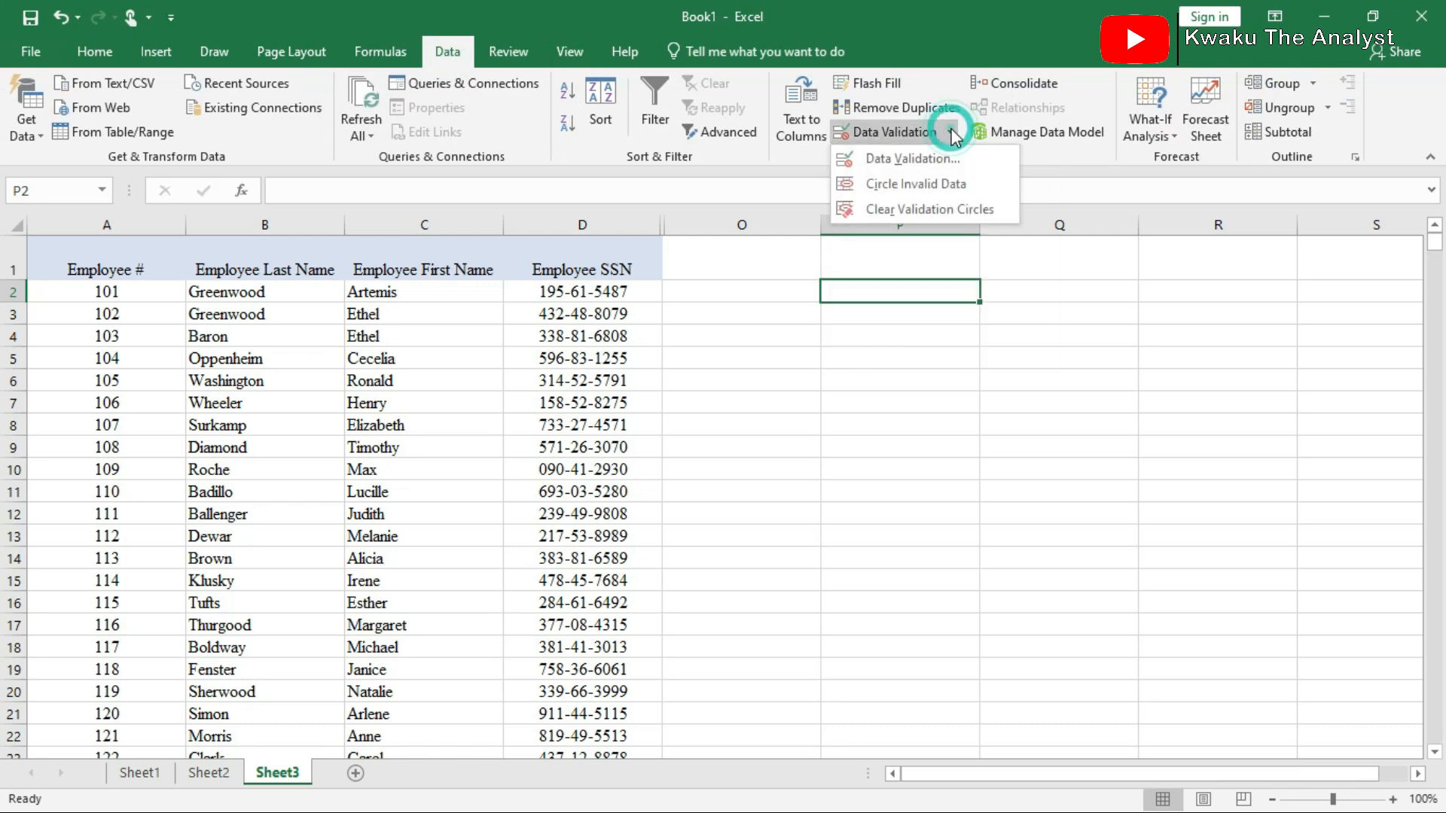
{"action": "left_click", "coordinate": [896, 160]}
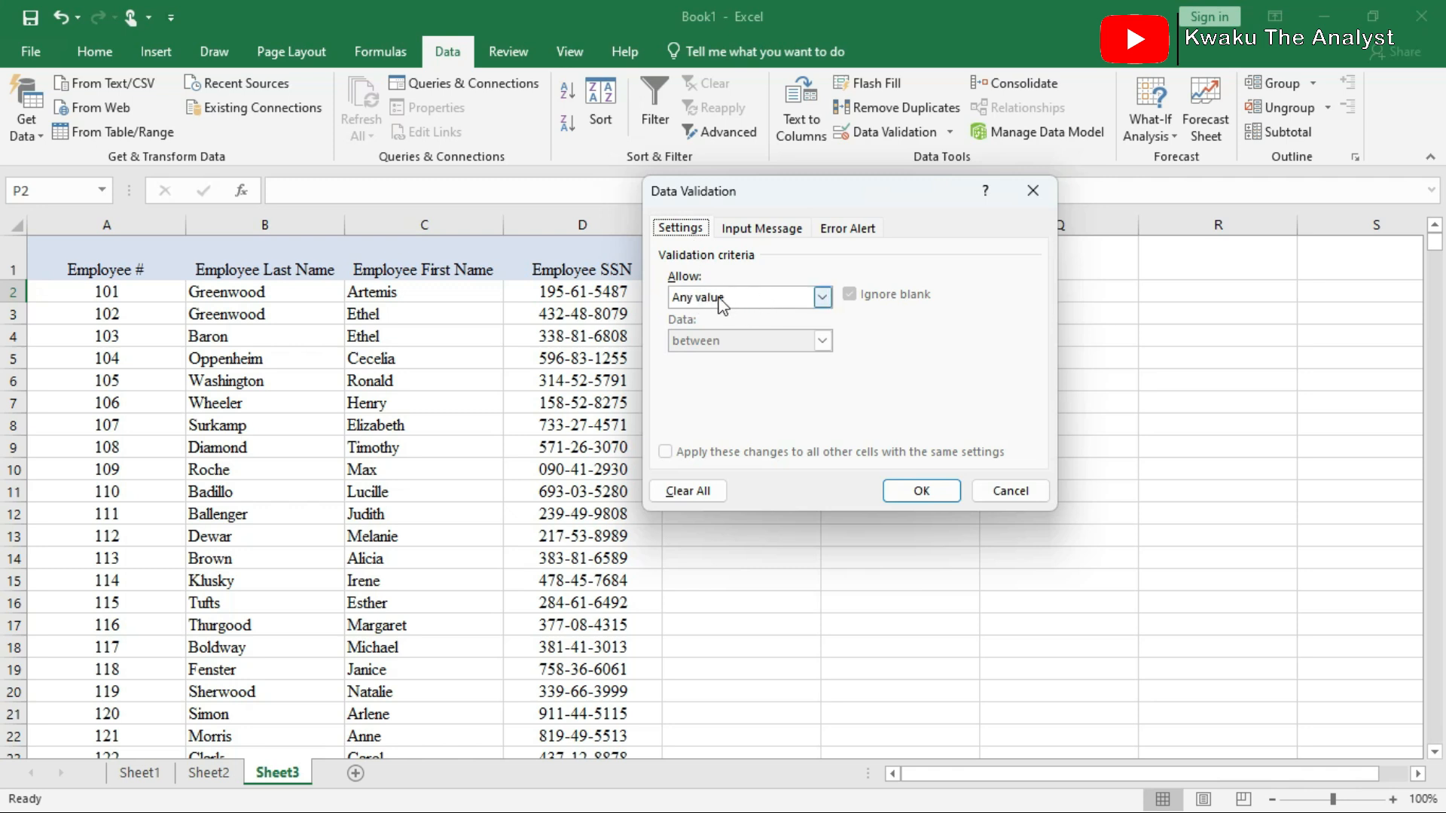
{"action": "left_click", "coordinate": [822, 298]}
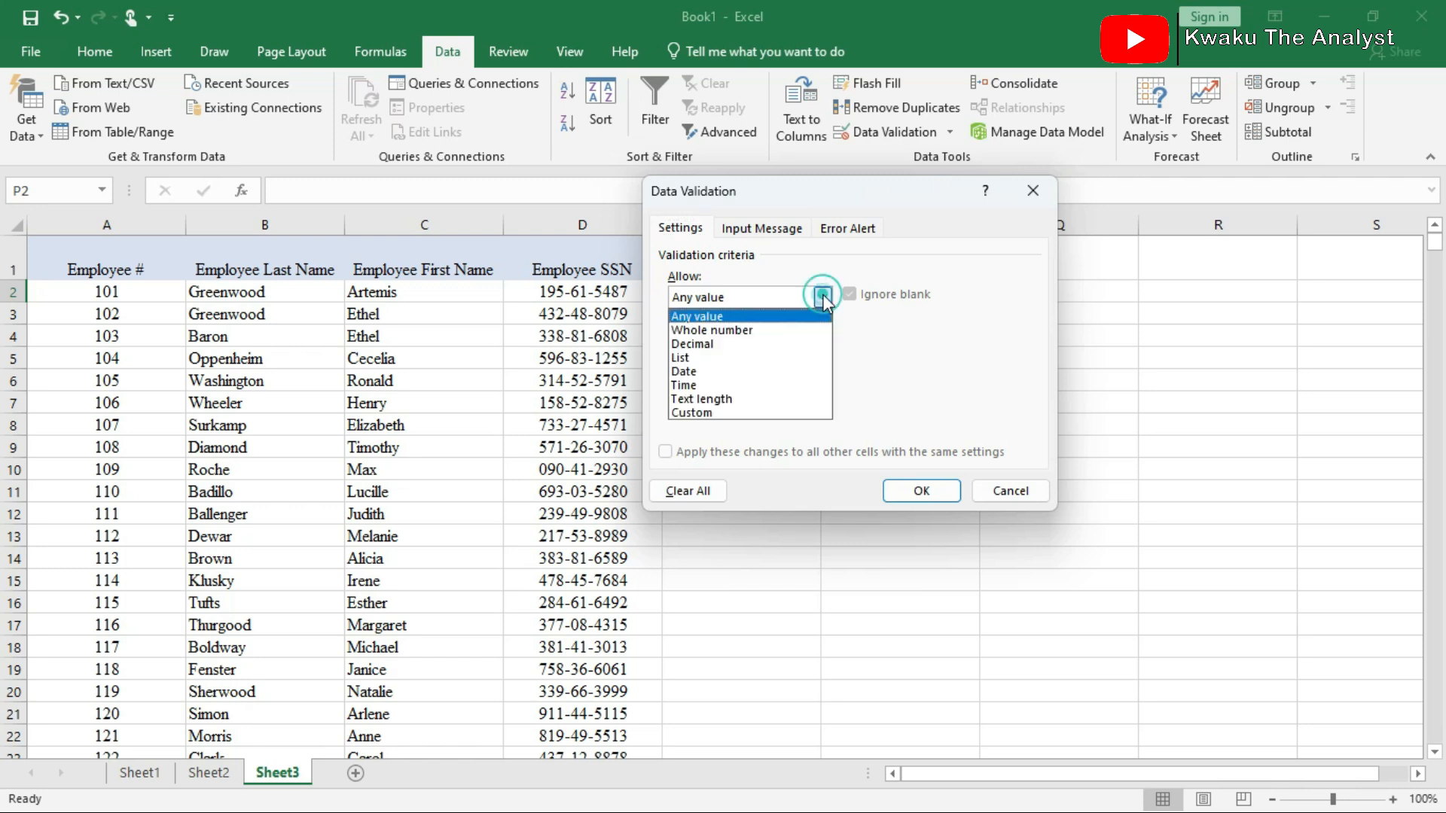
{"action": "left_click", "coordinate": [689, 359]}
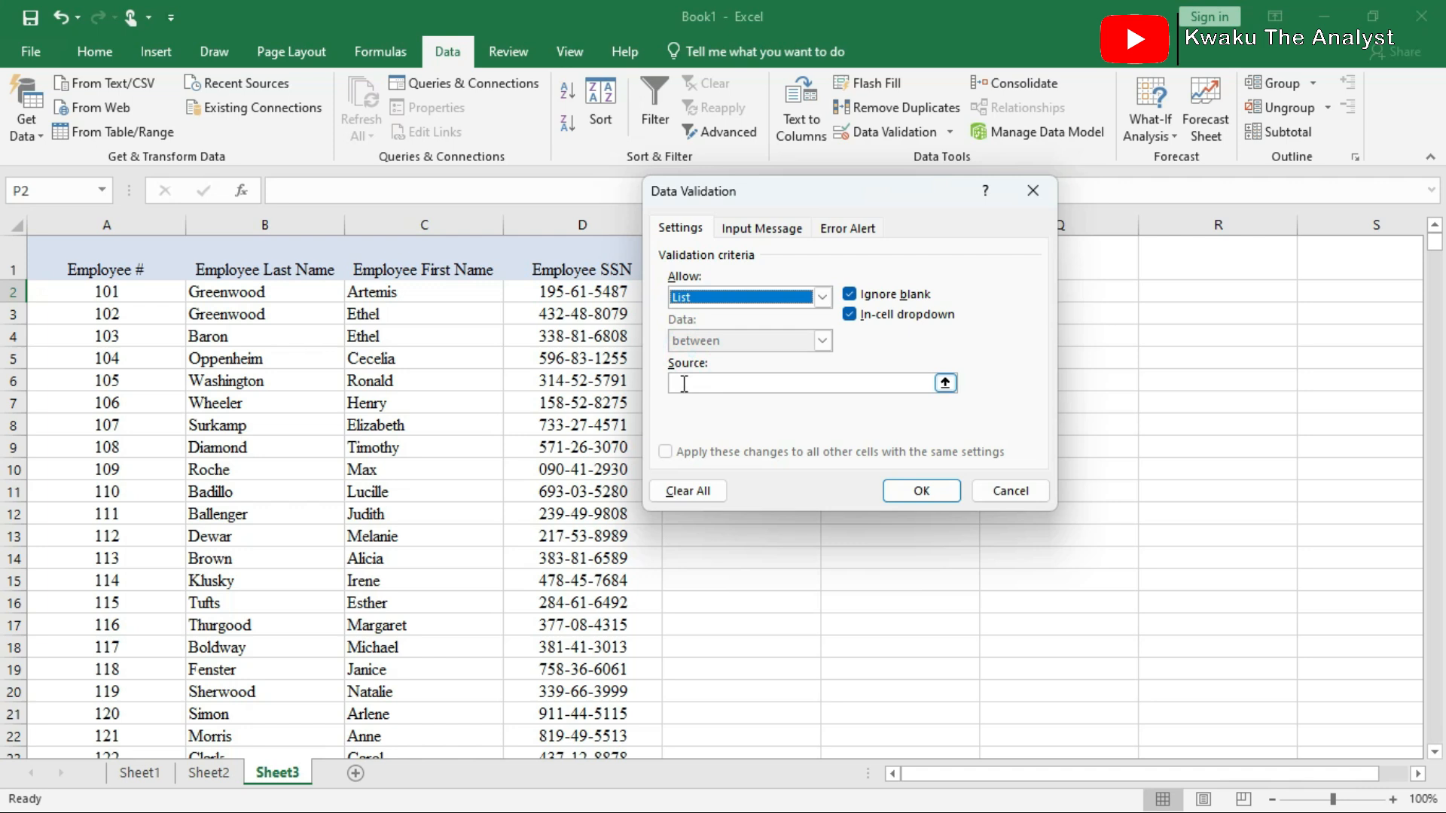
{"action": "left_click", "coordinate": [684, 384]}
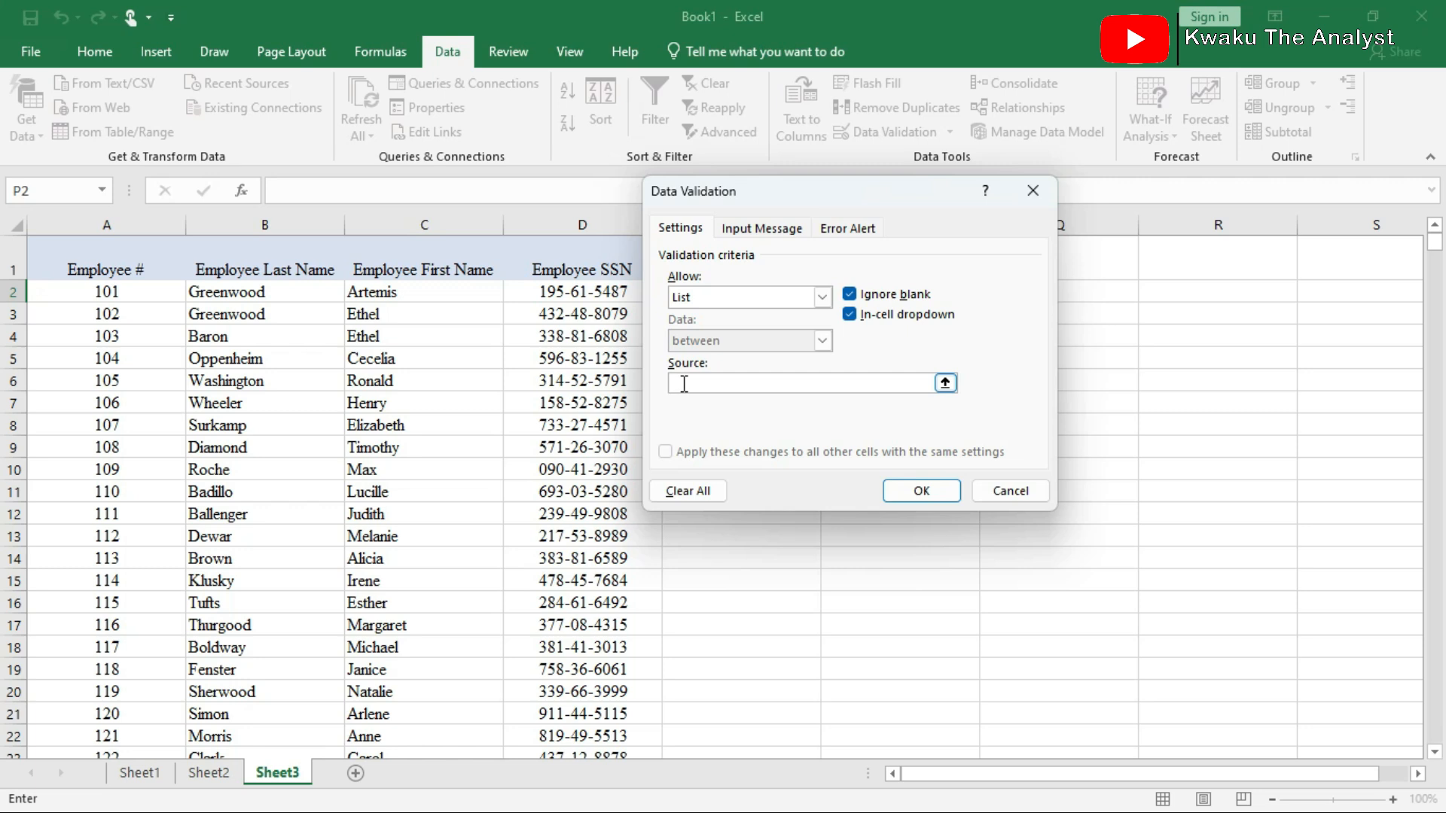
{"action": "type", "text": "="}
{"action": "key", "text": "BackSpace"}
{"action": "type", "text": "Yes, No"}
{"action": "left_click_drag", "start_coordinate": [716, 384], "coordinate": [667, 386]}
Use the employee numbers in $A$2:$A$51 as the list source and apply the validation.
{"action": "type", "text": "="}
{"action": "left_click", "coordinate": [137, 289]}
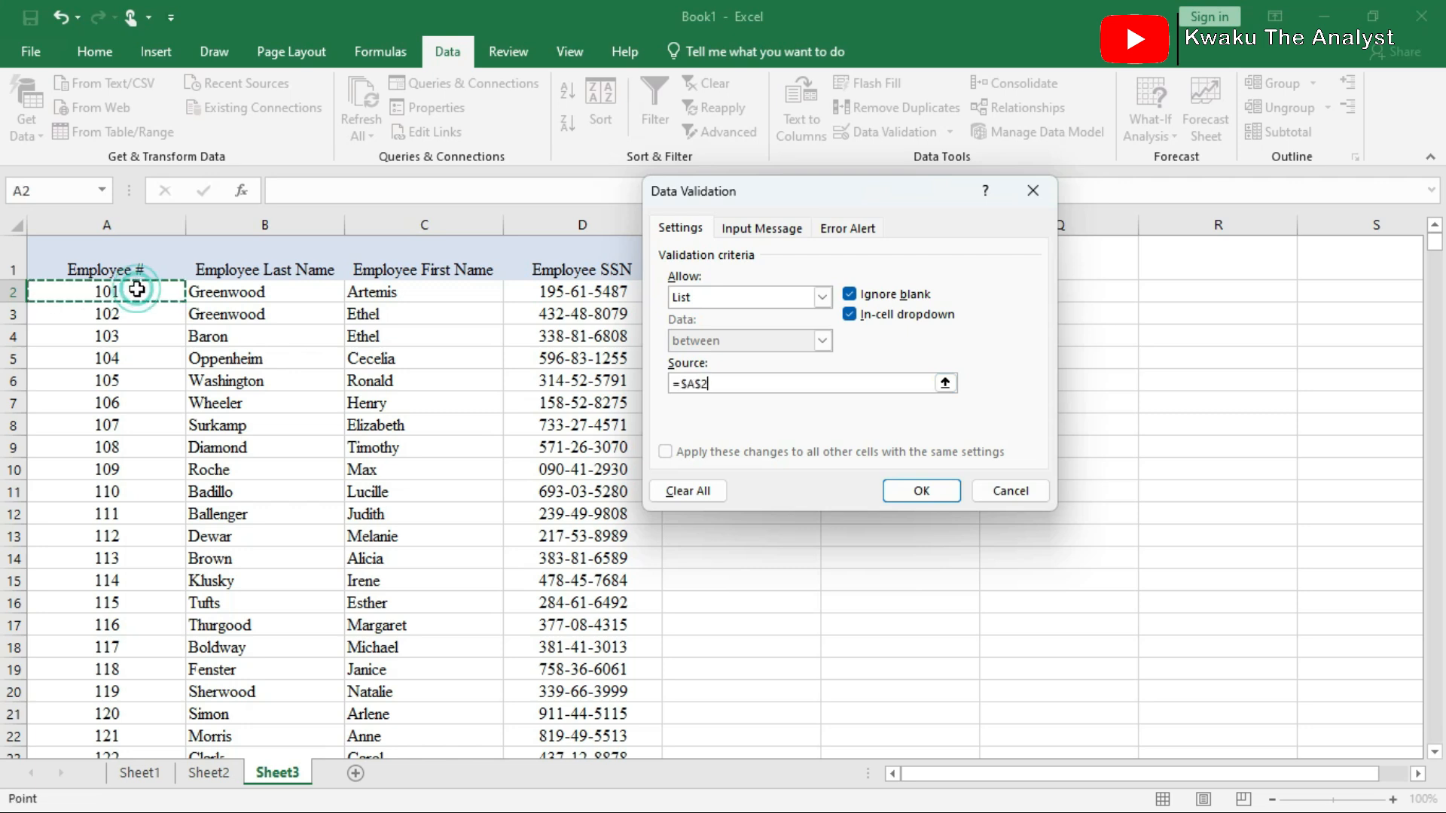
{"action": "key", "text": "ctrl+shift+Down"}
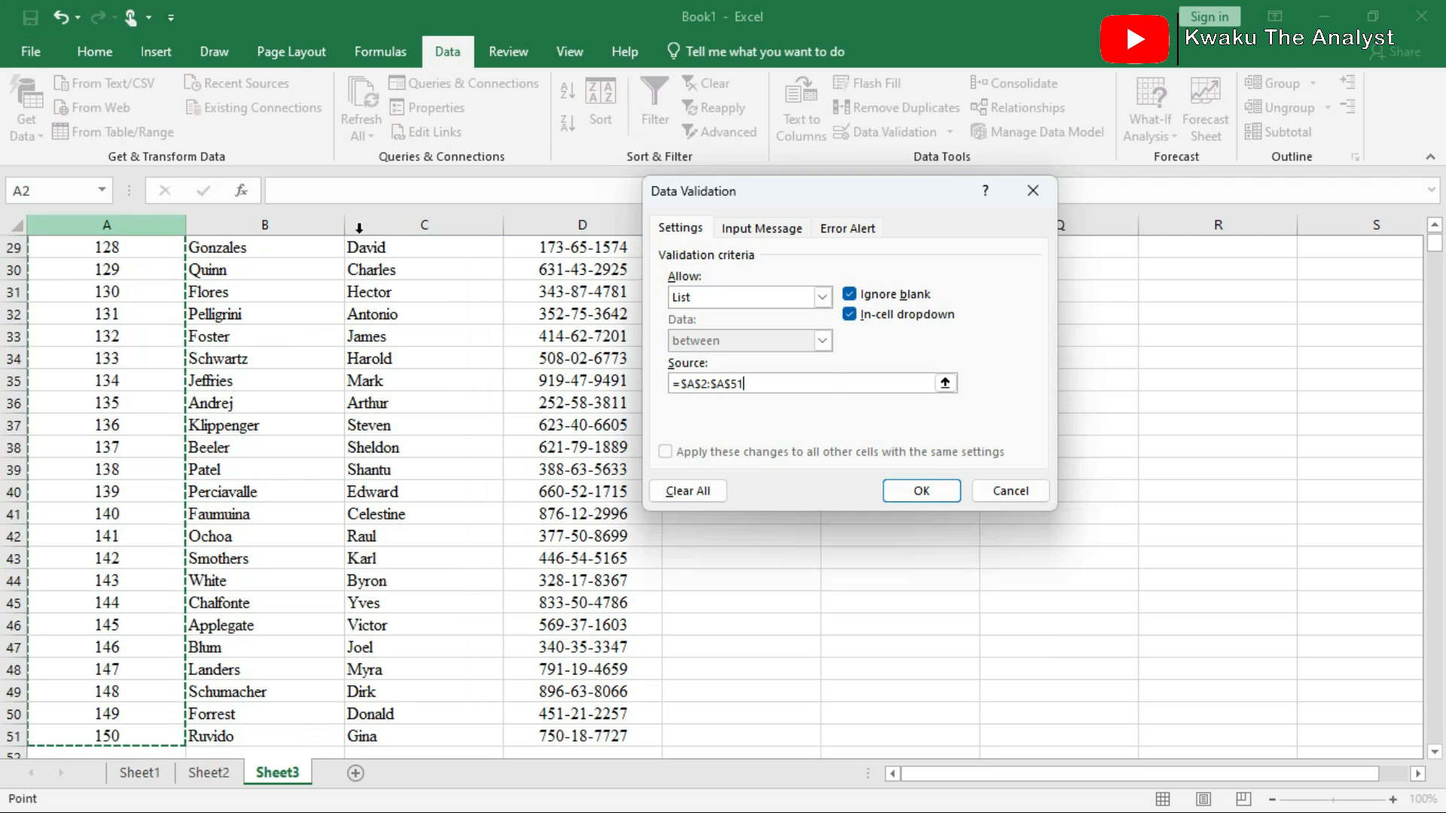
{"action": "left_click", "coordinate": [927, 488]}
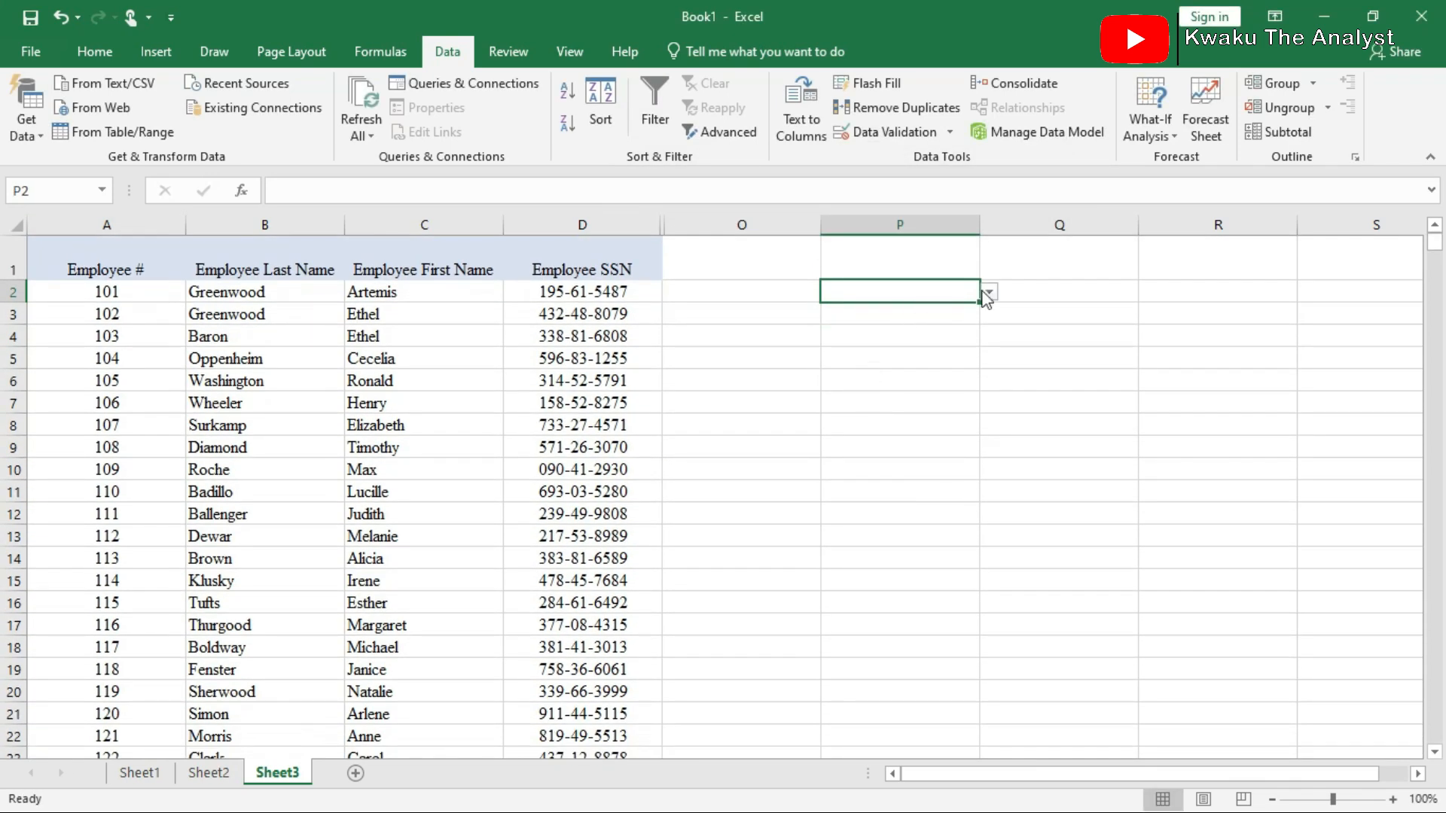
Check the choices offered by the dropdown list in cell P2.
{"action": "left_click", "coordinate": [987, 292]}
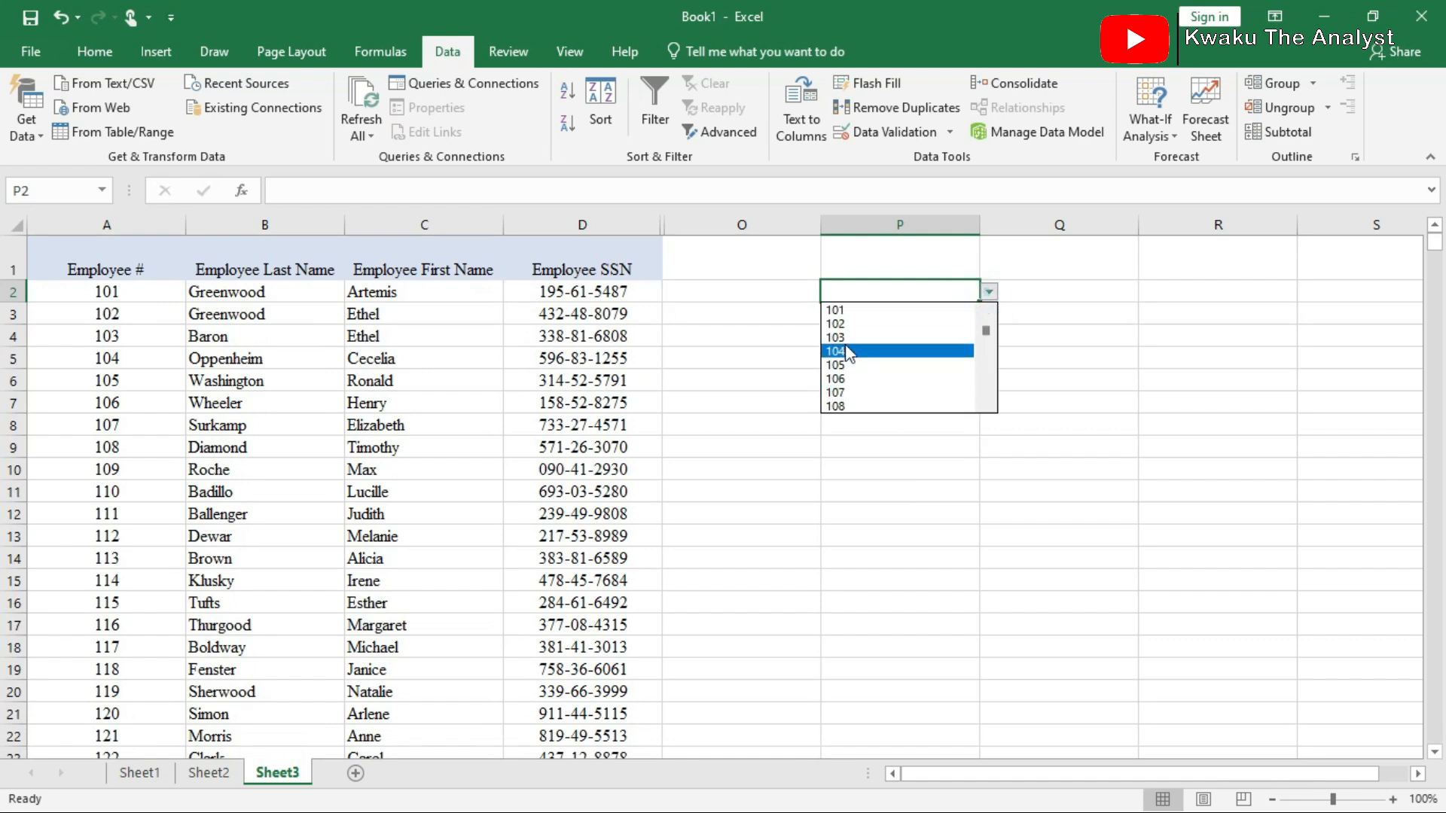
{"action": "left_click", "coordinate": [986, 332]}
{"action": "mouse_move", "coordinate": [985, 331]}
{"action": "left_mouse_down"}
{"action": "mouse_move", "coordinate": [987, 401]}
{"action": "mouse_move", "coordinate": [985, 303]}
{"action": "left_mouse_up"}
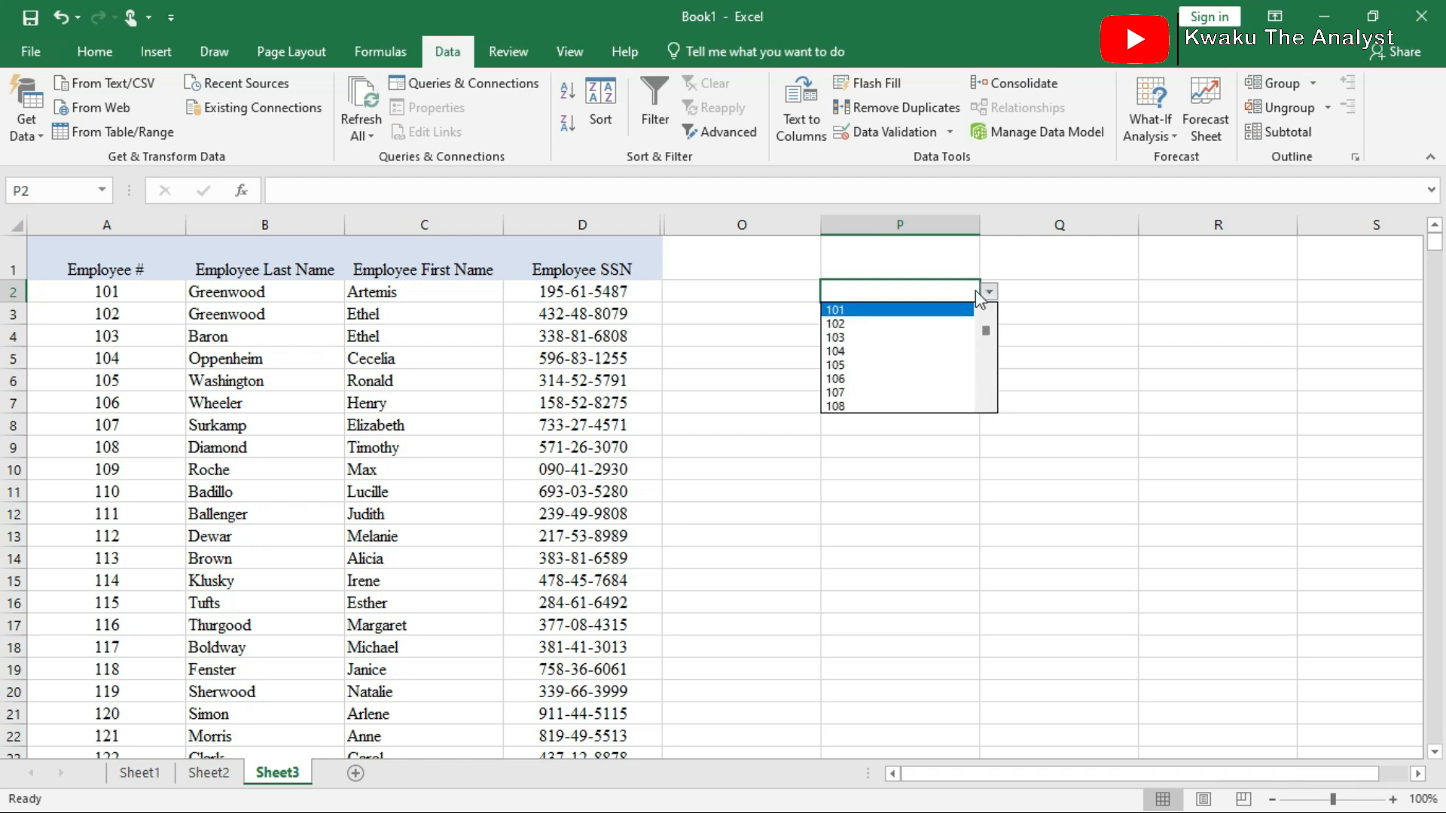
{"action": "left_click", "coordinate": [899, 262]}
Enter the headers "Staff Ids" in cell P1 and "Search/Vlookup" in cell Q1.
{"action": "left_click", "coordinate": [897, 260]}
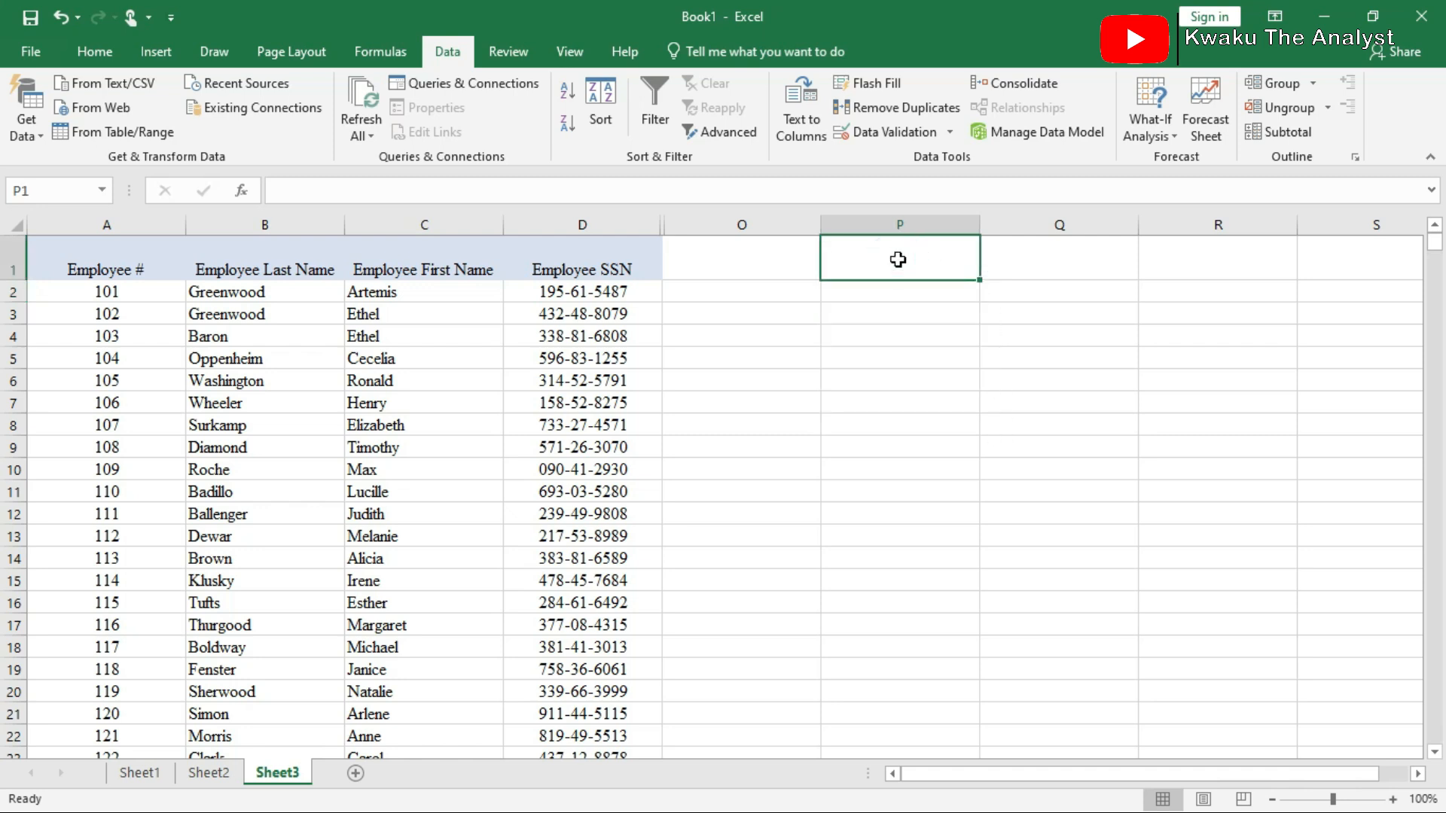
{"action": "type", "text": "L"}
{"action": "key", "text": "BackSpace"}
{"action": "type", "text": "Staff Ids"}
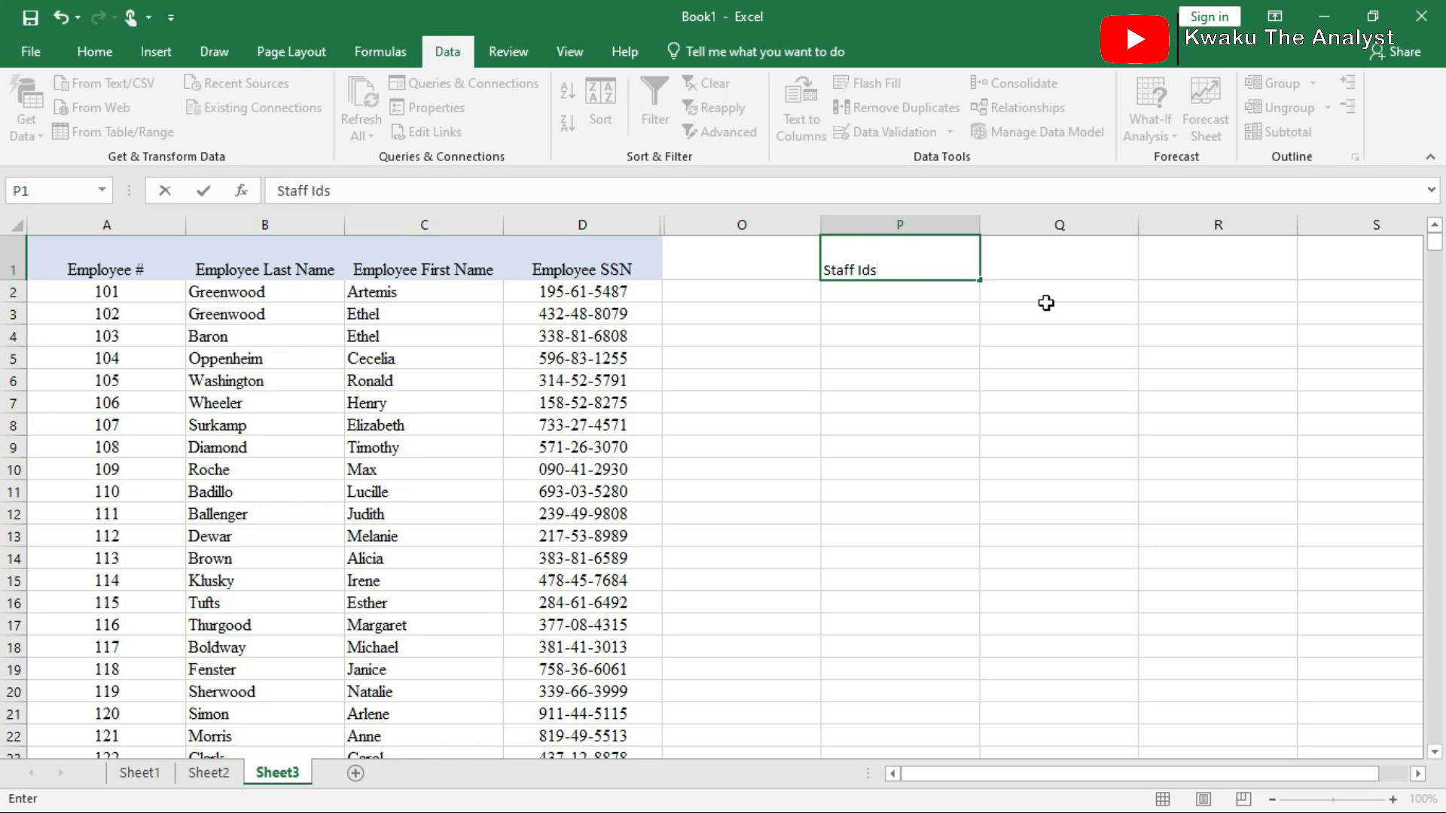
{"action": "left_click", "coordinate": [1020, 294]}
{"action": "left_click", "coordinate": [1036, 259]}
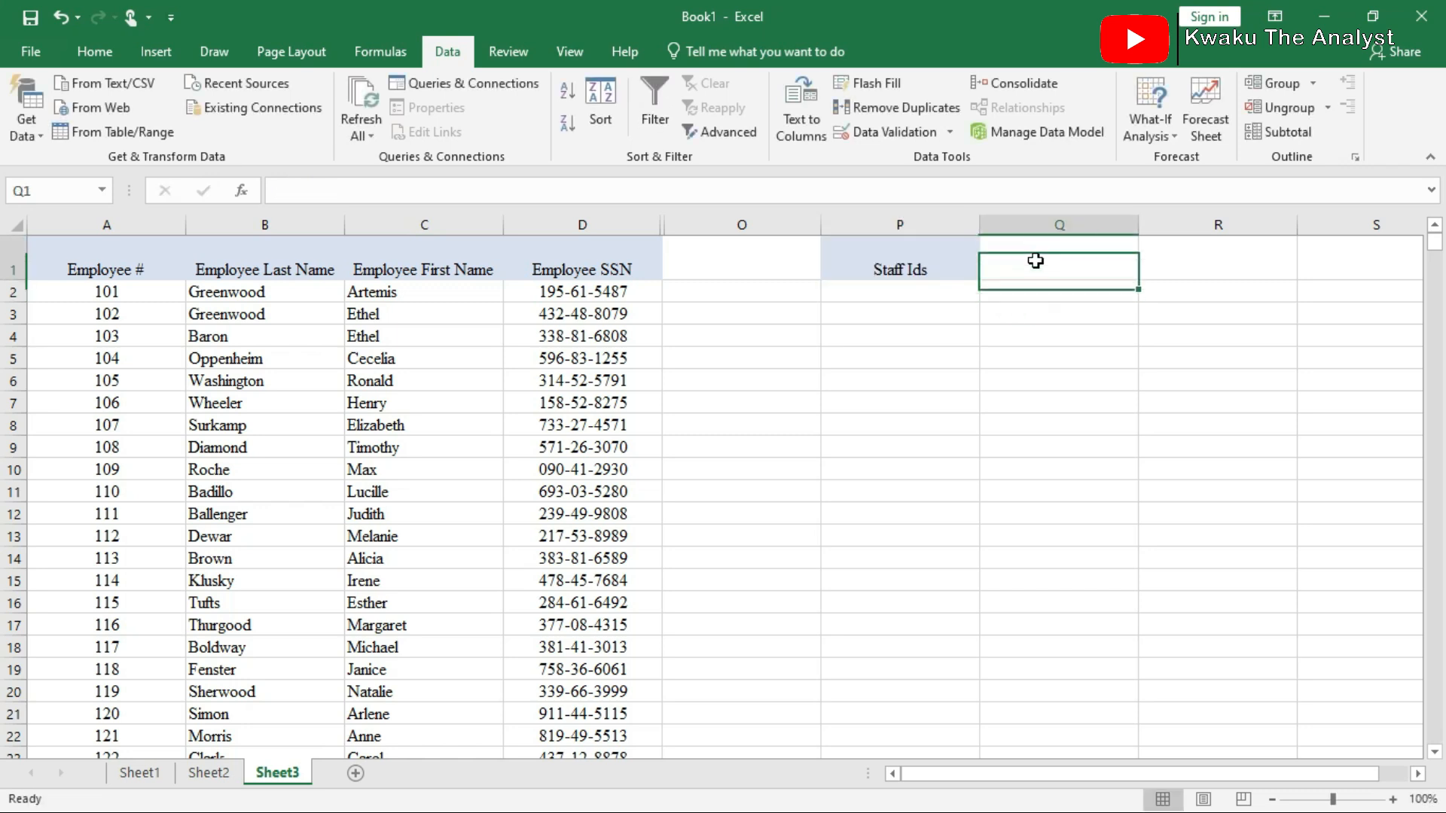
{"action": "type", "text": "Searc"}
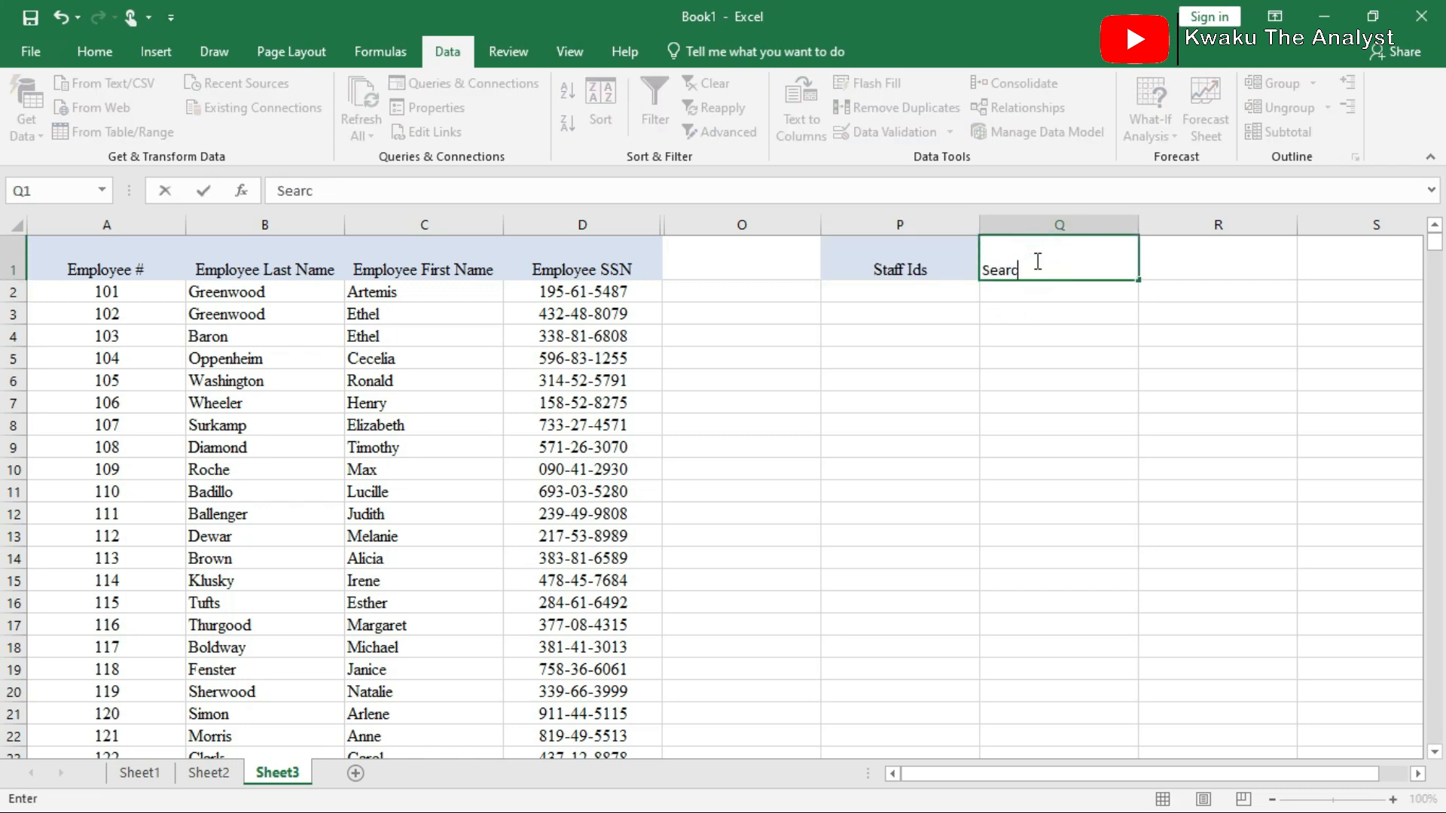
{"action": "type", "text": "h/Vlookup"}
{"action": "left_click", "coordinate": [899, 288]}
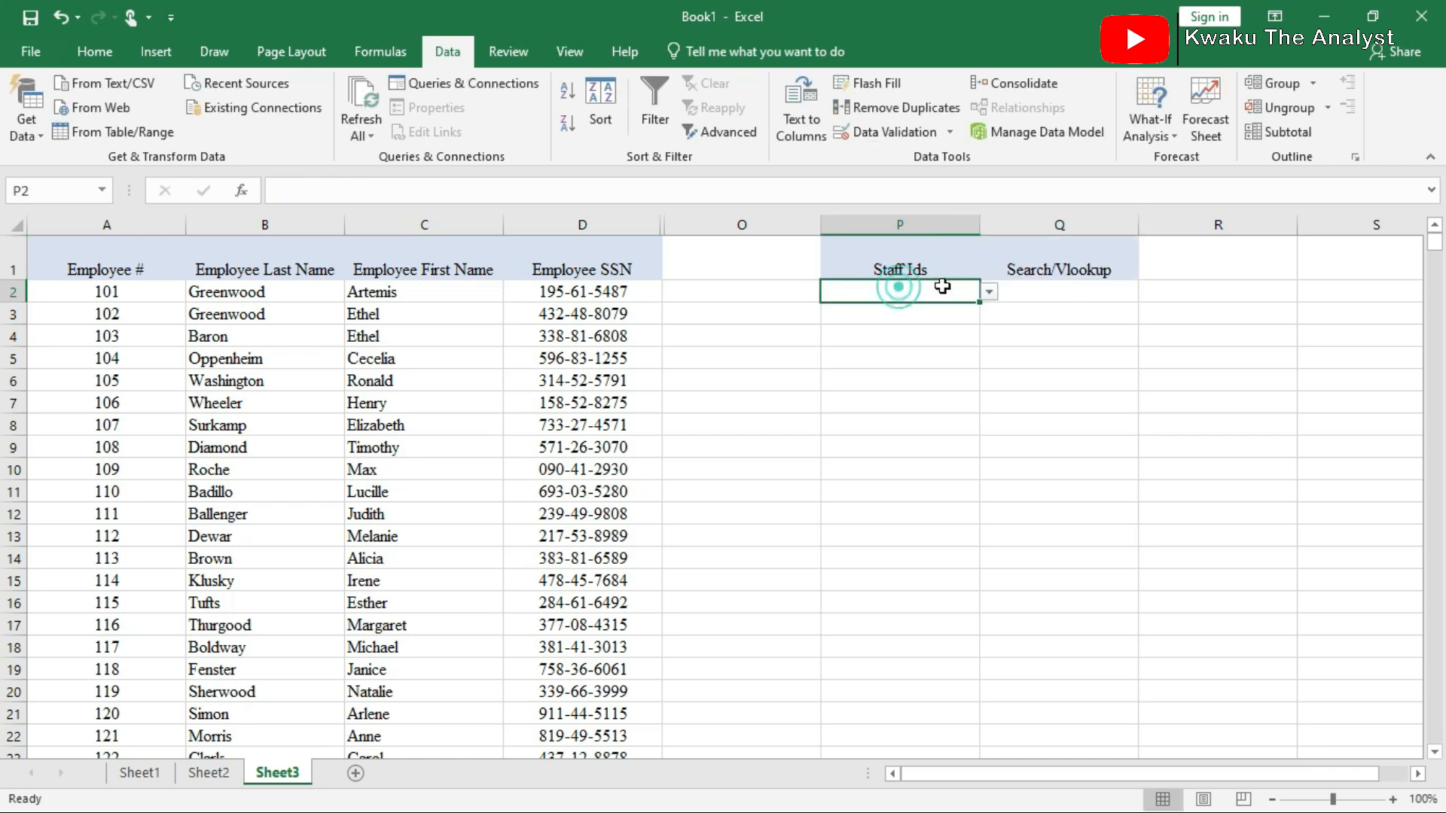
Begin a VLOOKUP formula in cell Q2 with P2 as the lookup value.
{"action": "left_click", "coordinate": [1047, 290]}
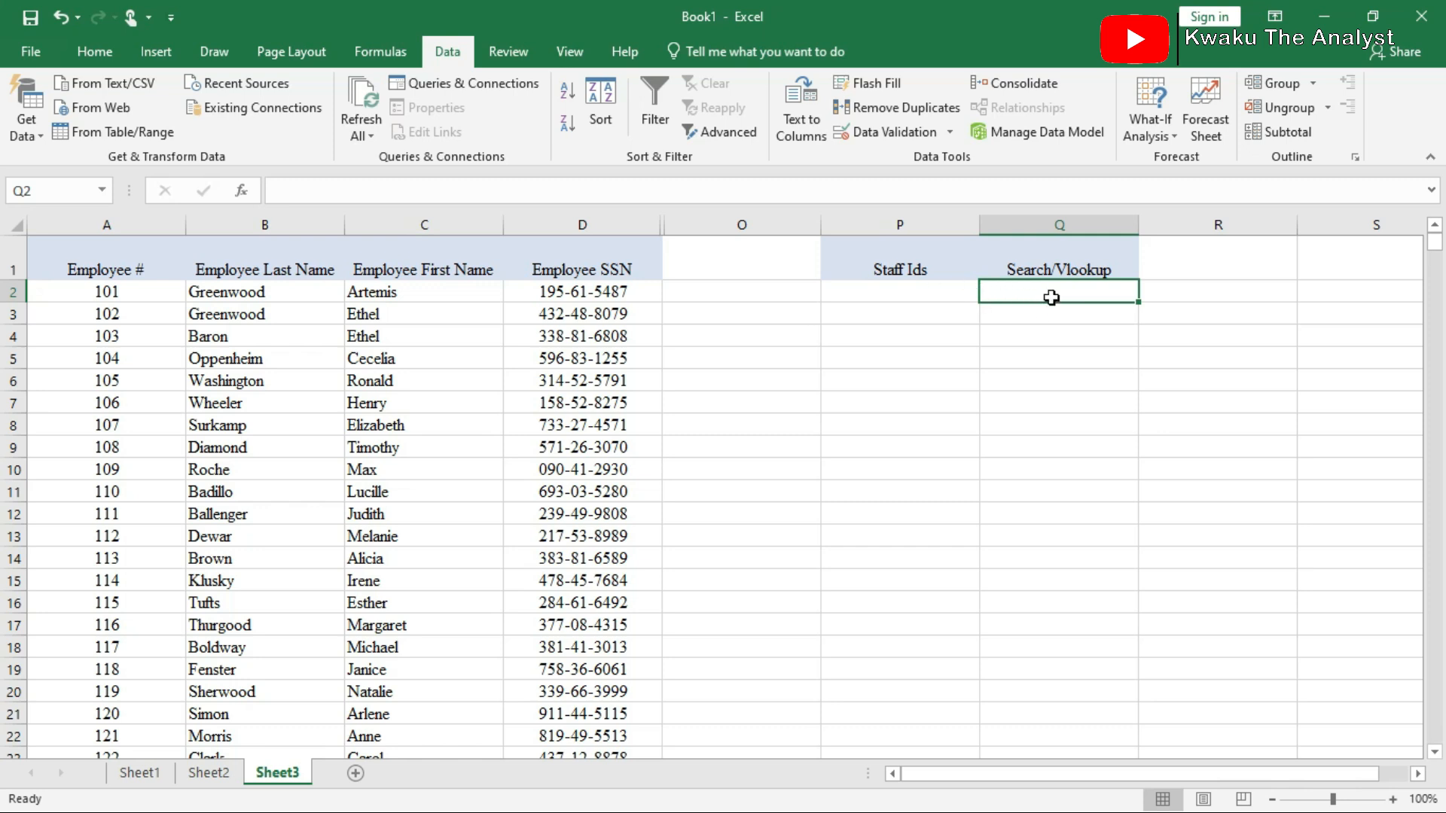
{"action": "type", "text": "="}
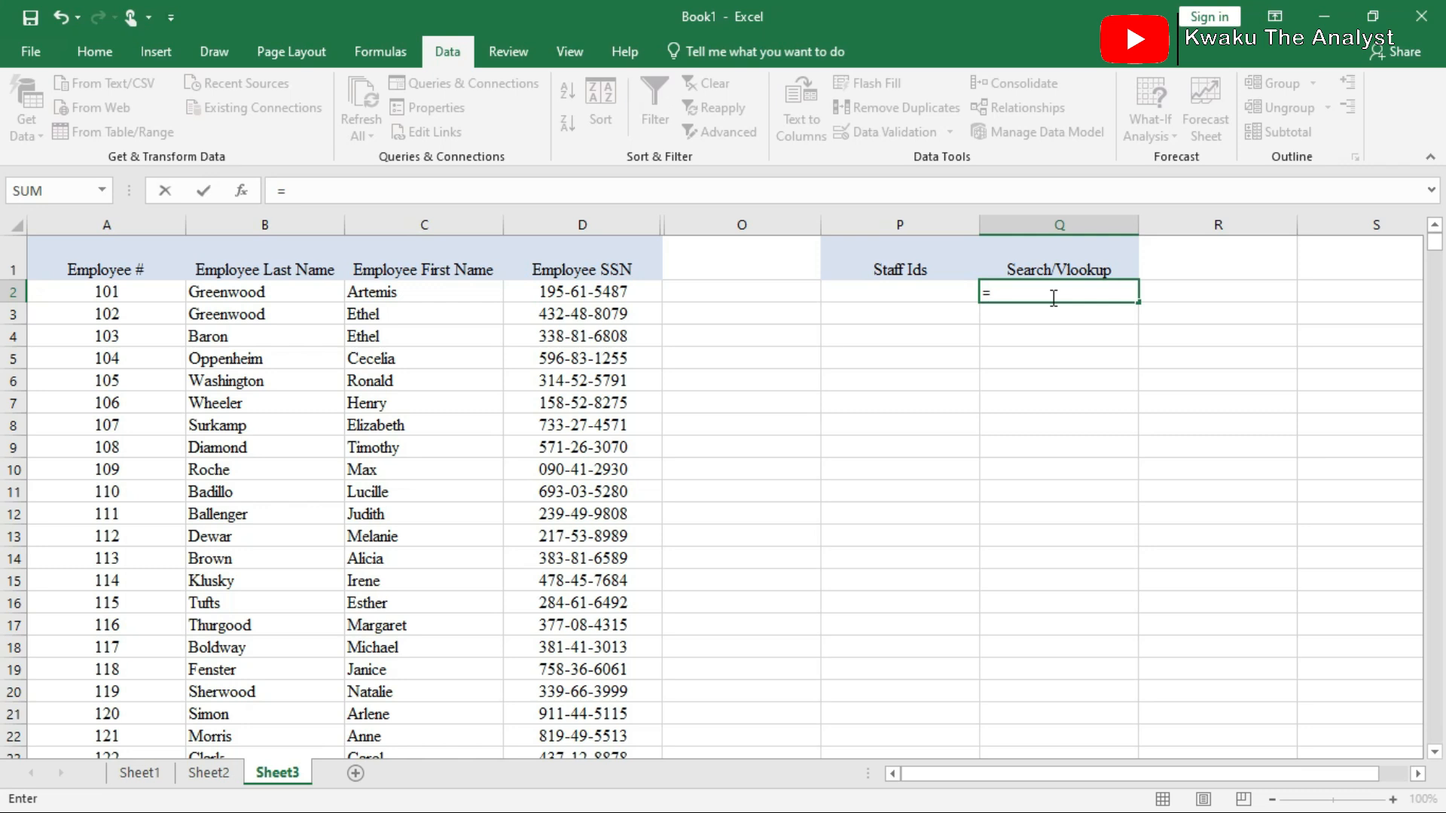
{"action": "type", "text": "V"}
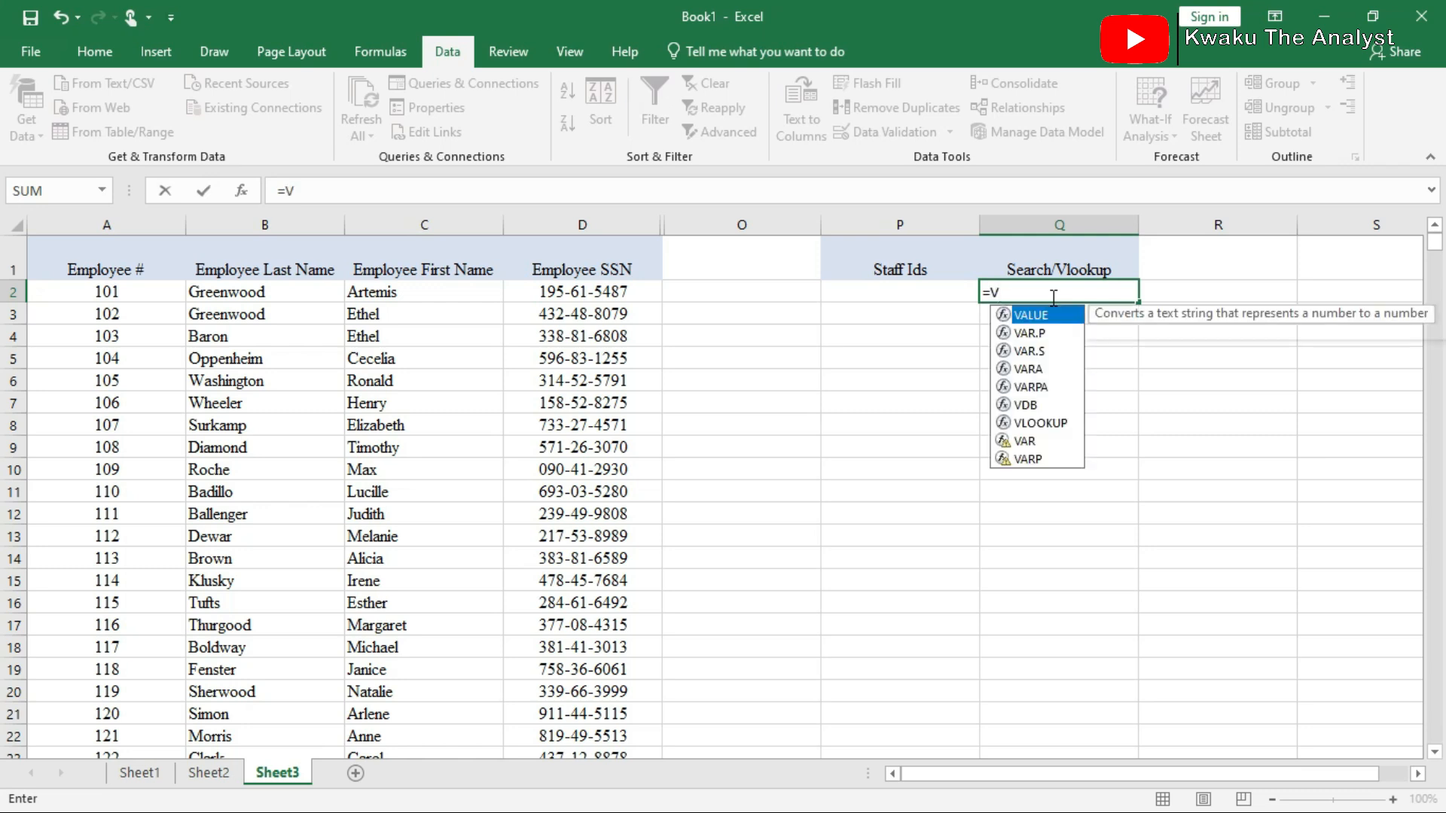
{"action": "type", "text": "LOOKUP"}
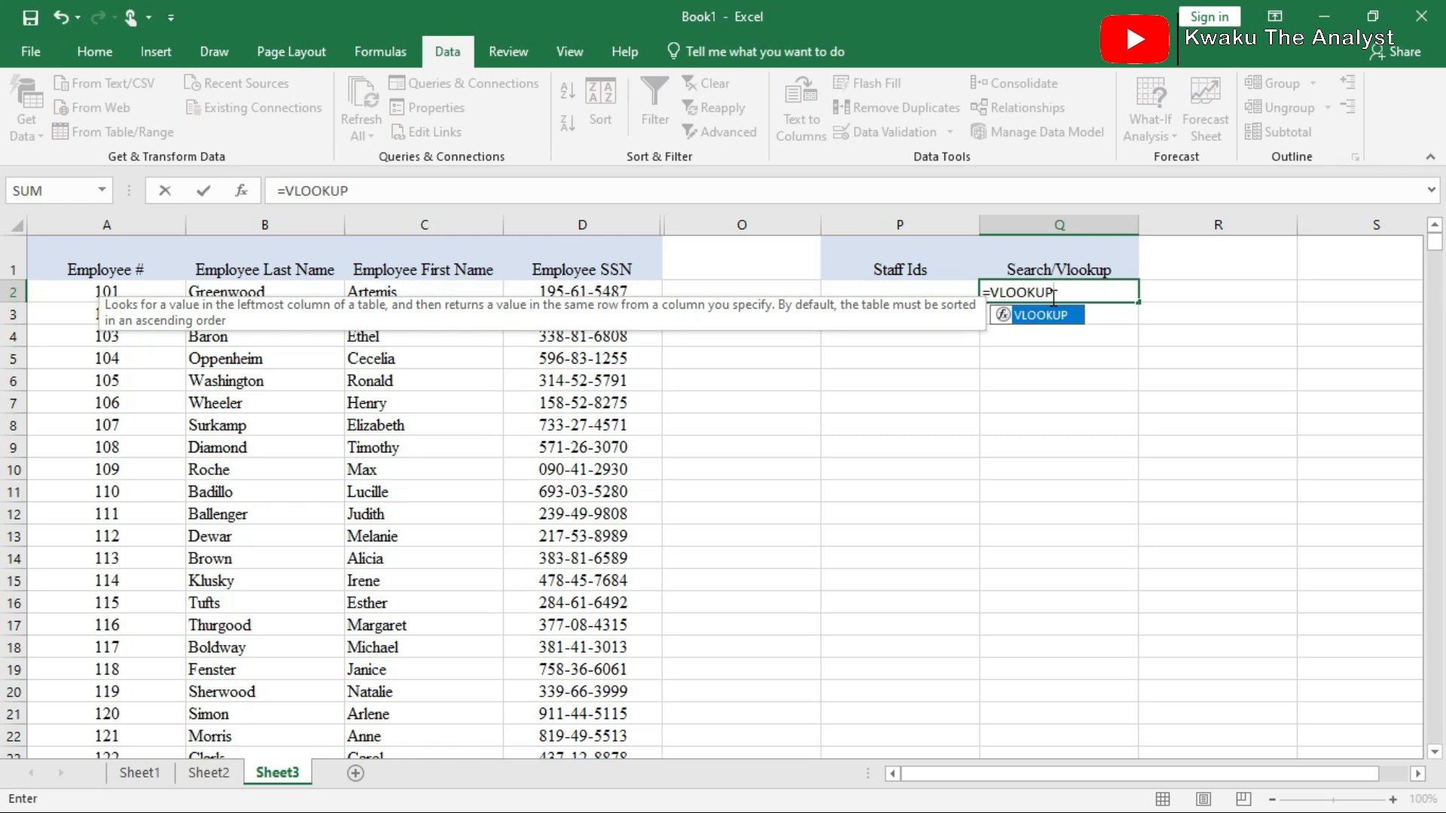
{"action": "type", "text": "("}
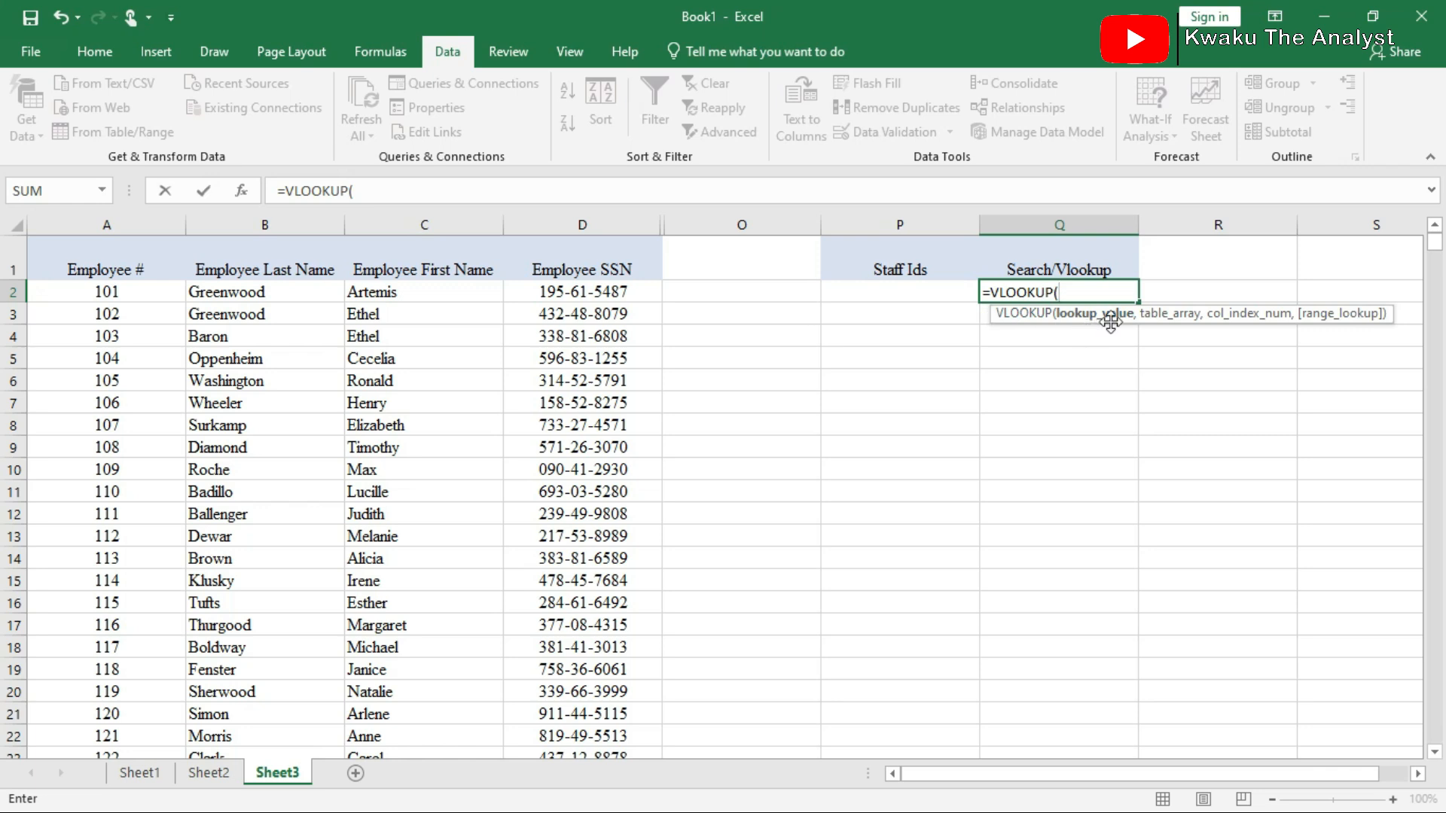
{"action": "left_click", "coordinate": [893, 293]}
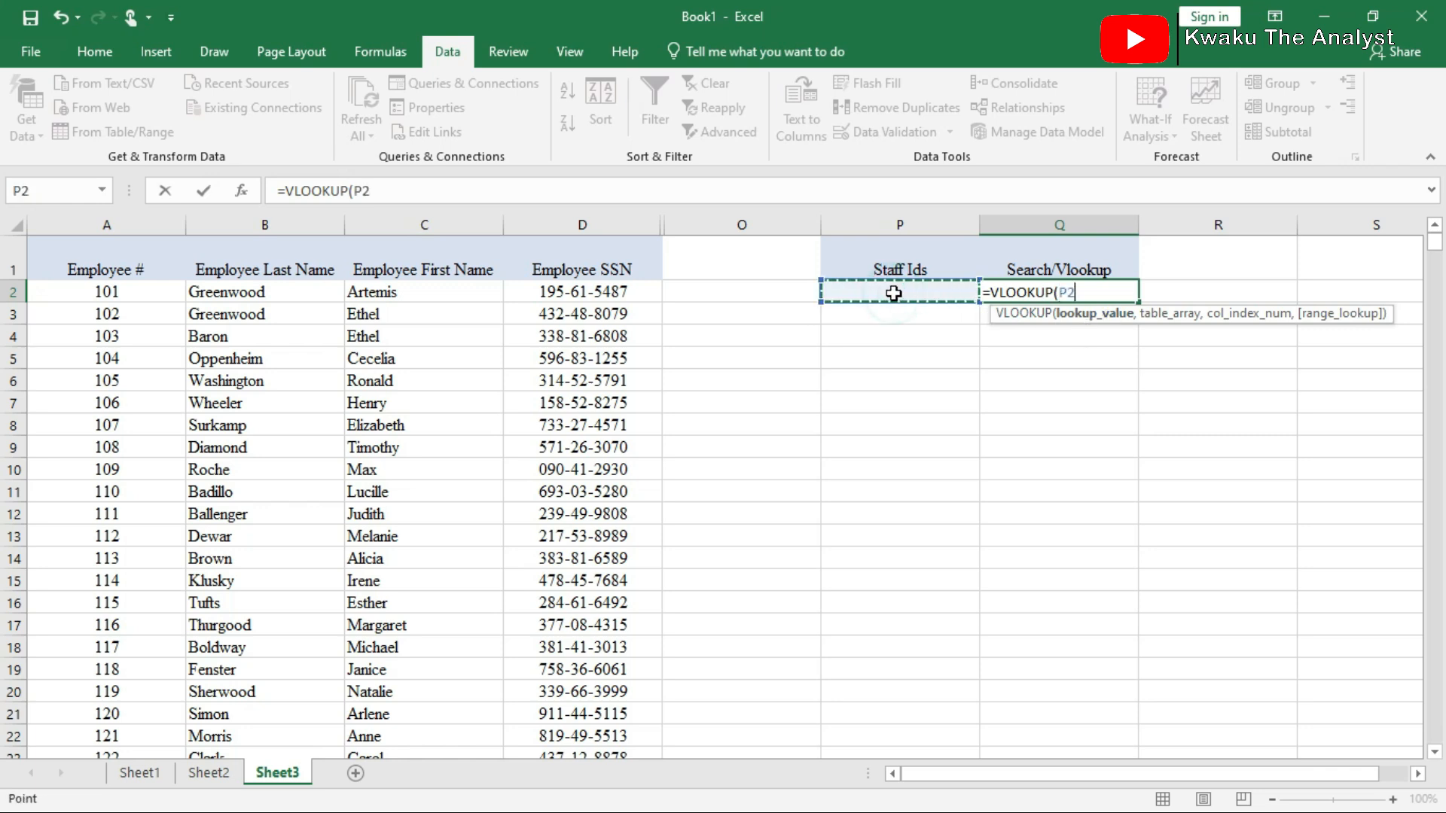
{"action": "type", "text": ","}
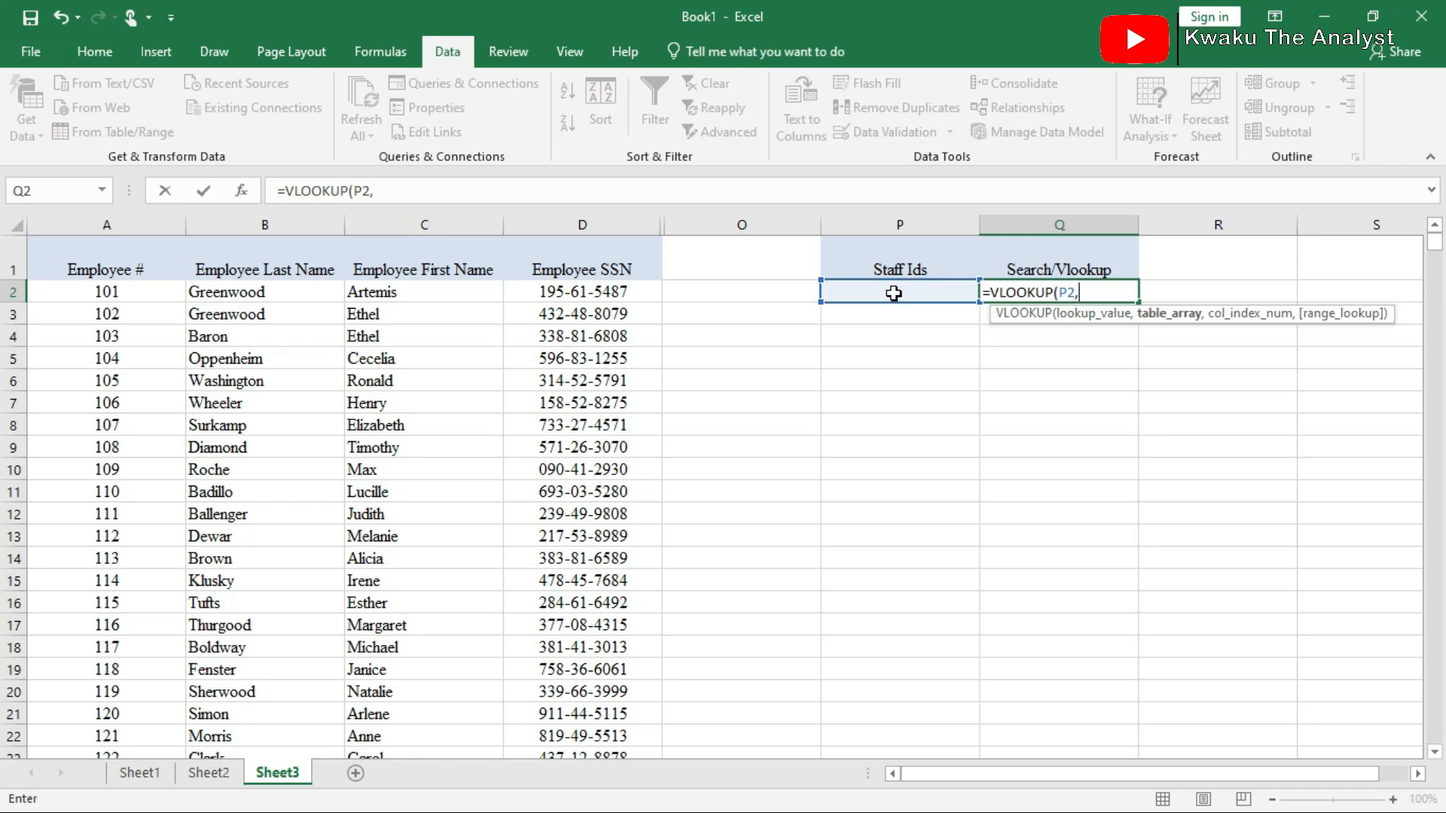
Set the VLOOKUP table array to the whole employee table, A1:D51.
{"action": "left_click", "coordinate": [94, 267]}
{"action": "key", "text": "ctrl+shift+Right"}
{"action": "key", "text": "ctrl+shift+Down"}
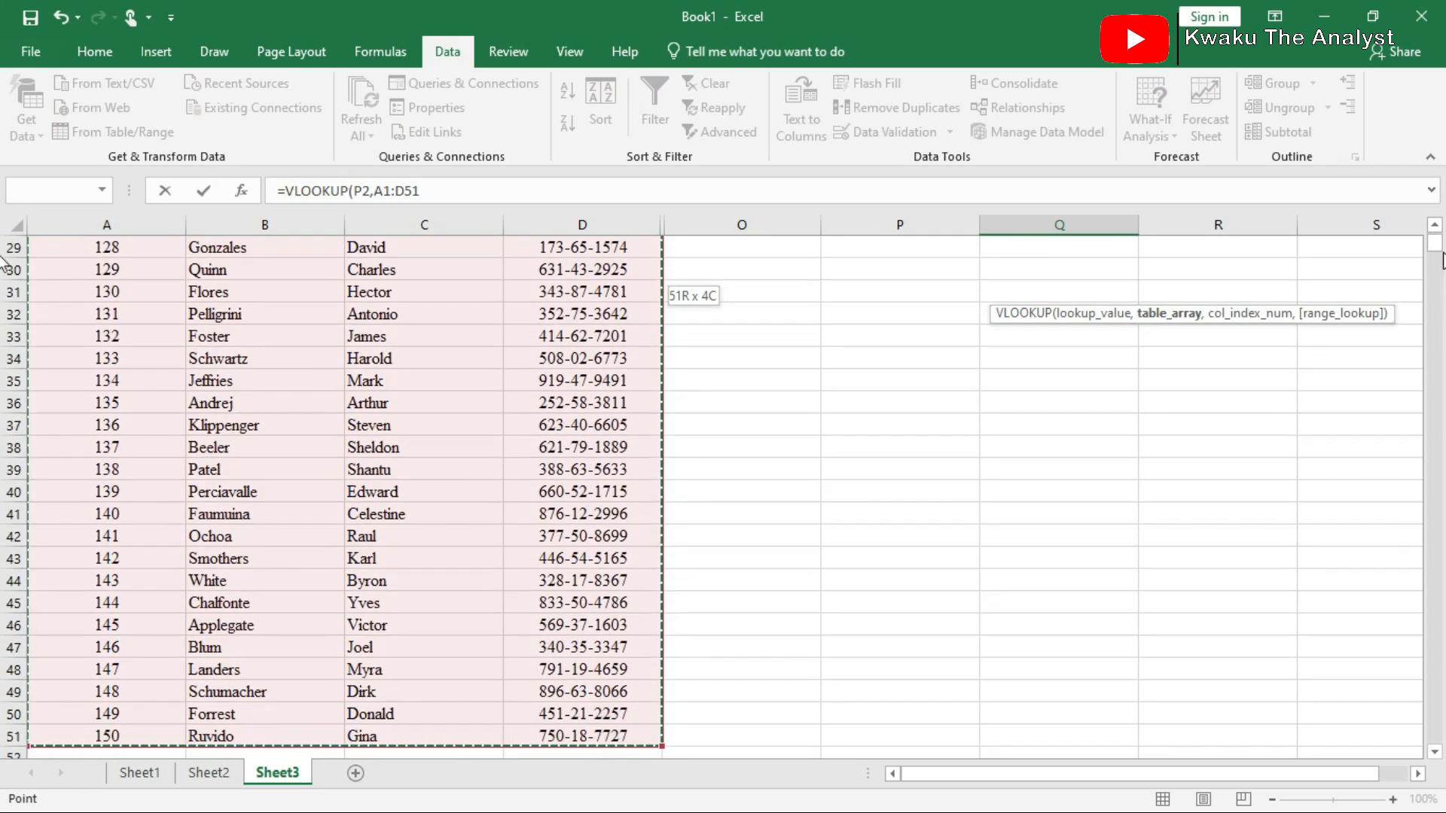
{"action": "left_click_drag", "start_coordinate": [1439, 254], "coordinate": [1438, 235]}
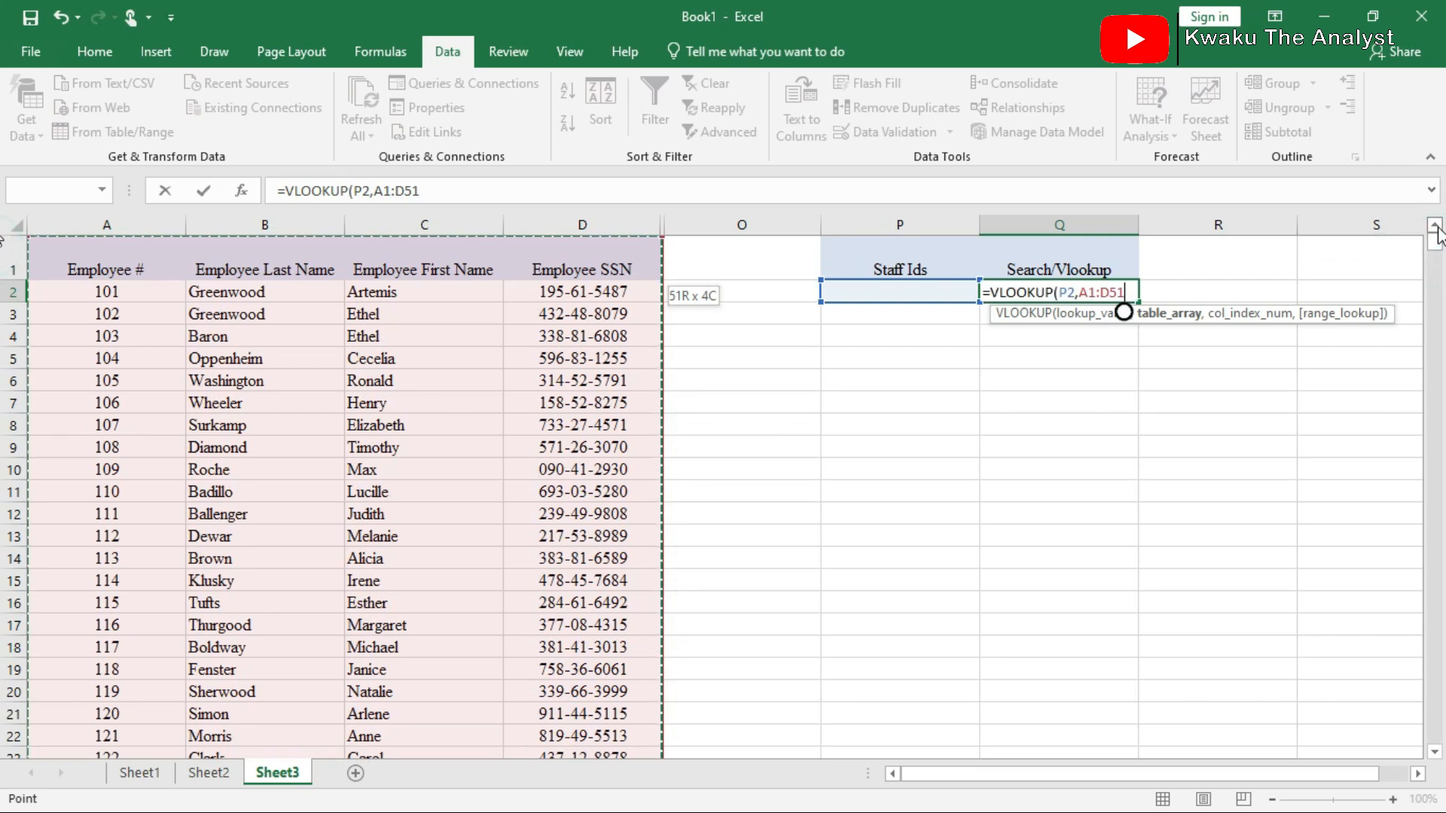
Complete the VLOOKUP with column index 4 and FALSE for an exact match, and enter the formula.
{"action": "type", "text": ",4"}
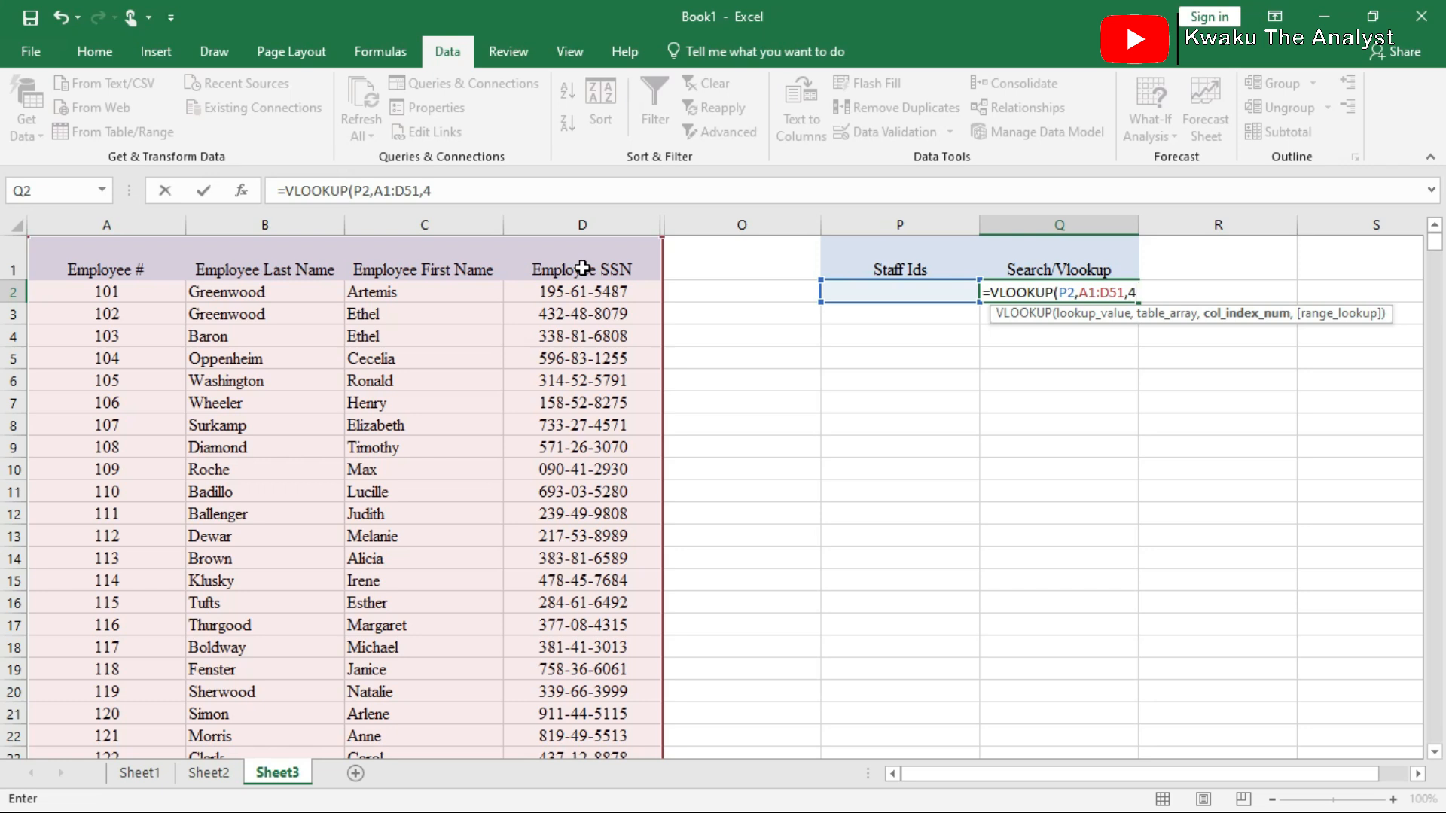
{"action": "type", "text": ","}
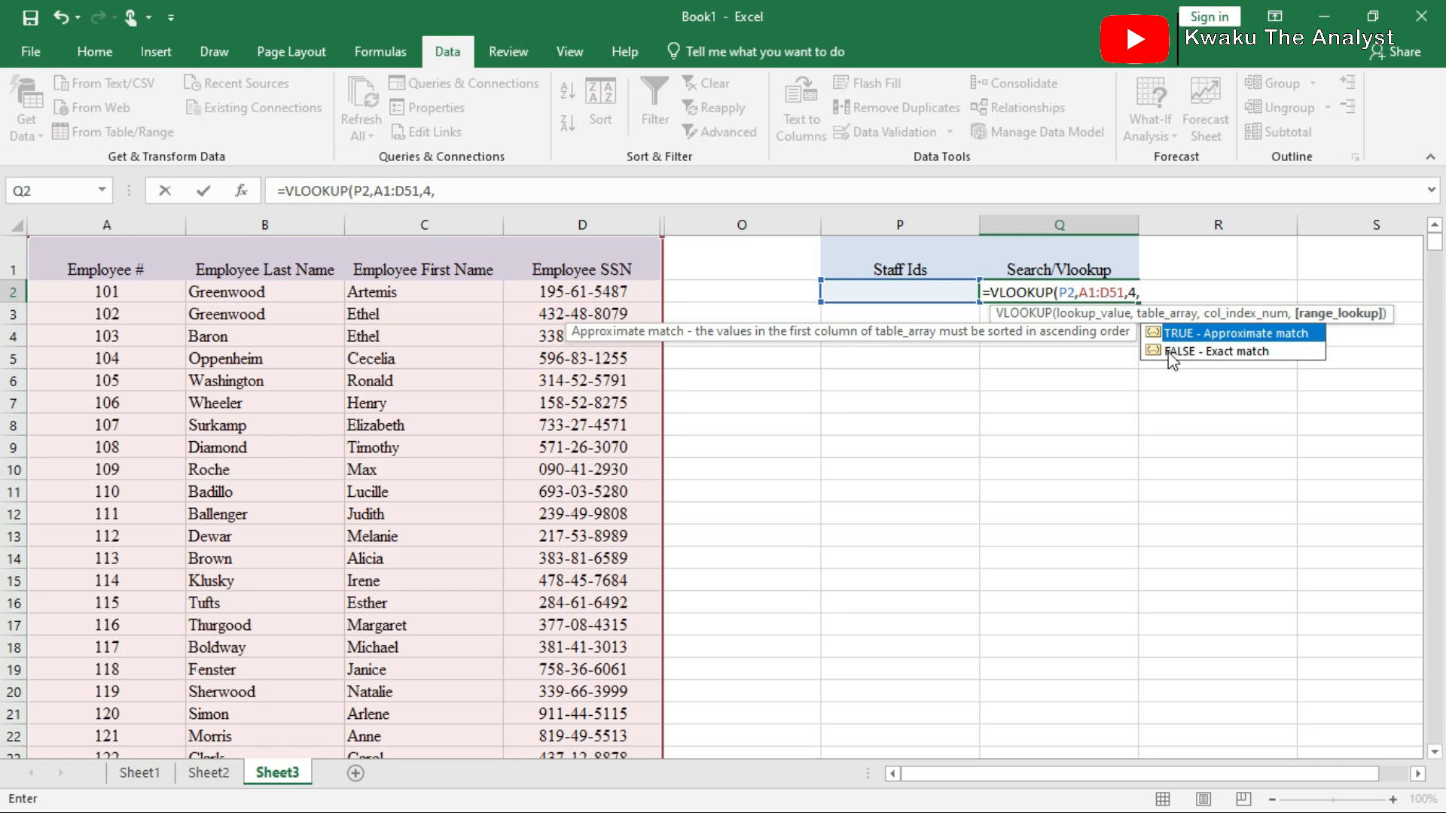
{"action": "left_click", "coordinate": [1239, 352]}
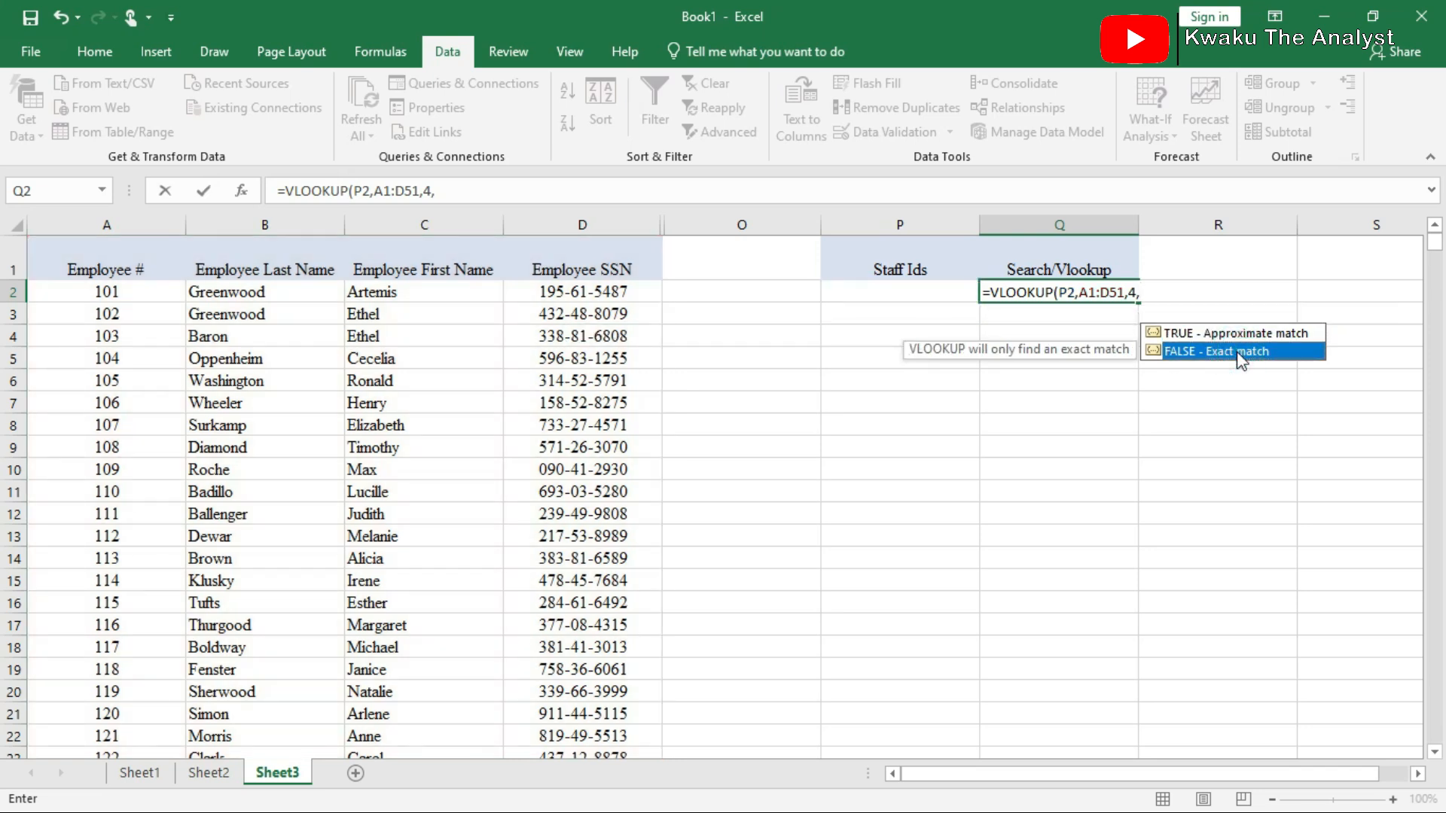
{"action": "double_click", "coordinate": [1240, 352]}
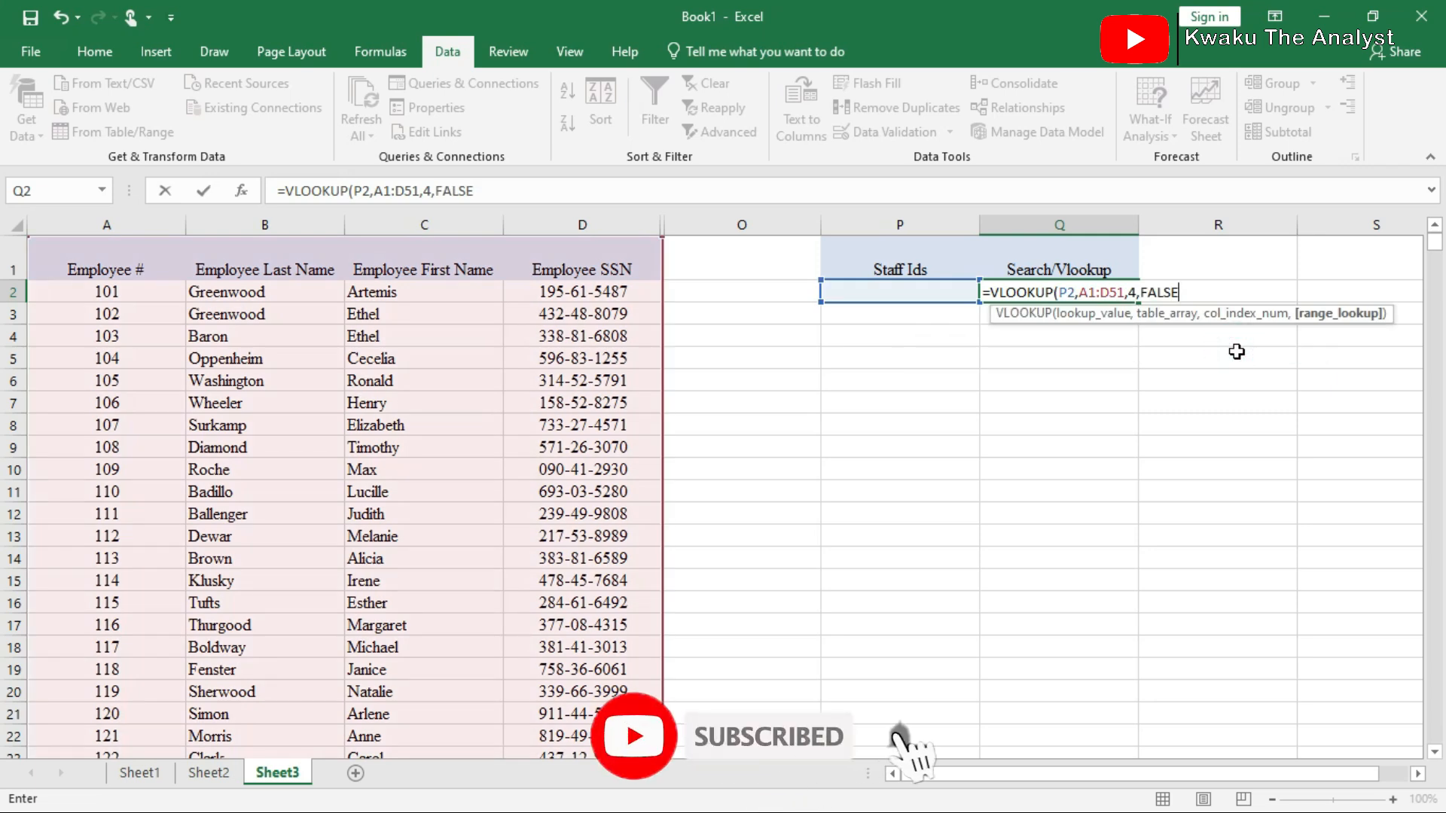
{"action": "type", "text": ")"}
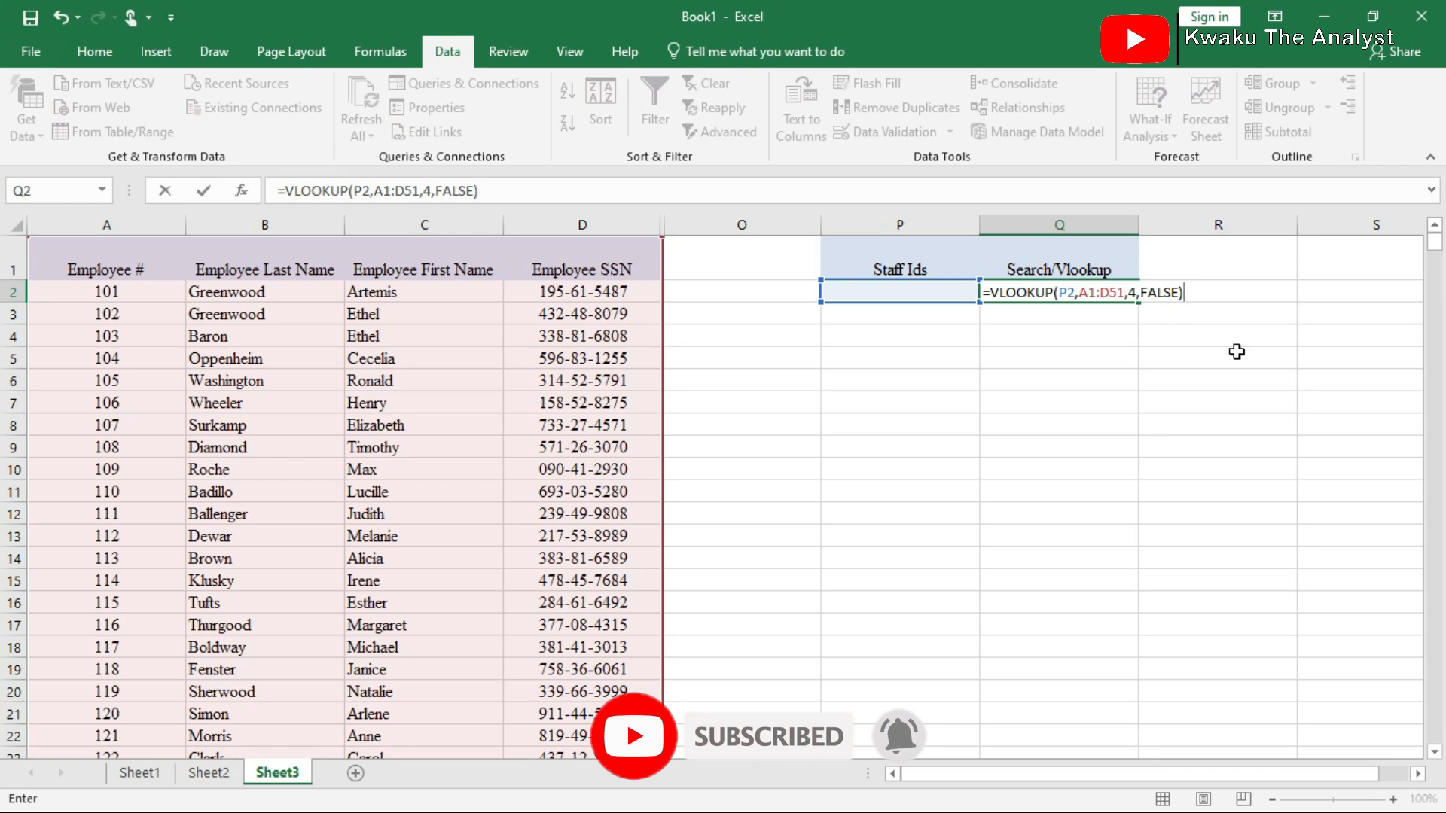
{"action": "key", "text": "Return"}
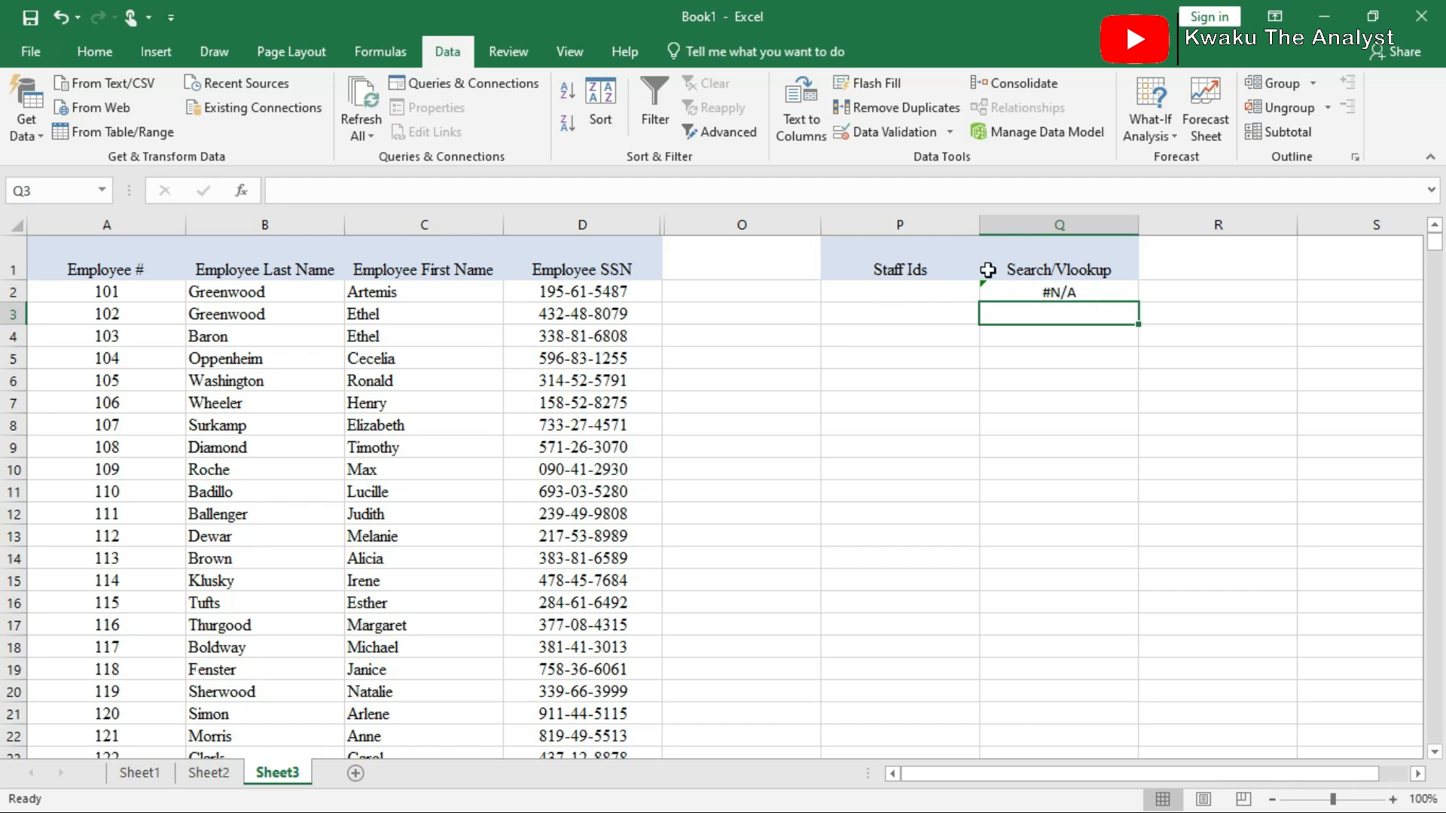
Wrap the VLOOKUP formula in cell Q2 in an IFERROR function, using the existing lookup as its value argument.
{"action": "left_click", "coordinate": [1093, 290]}
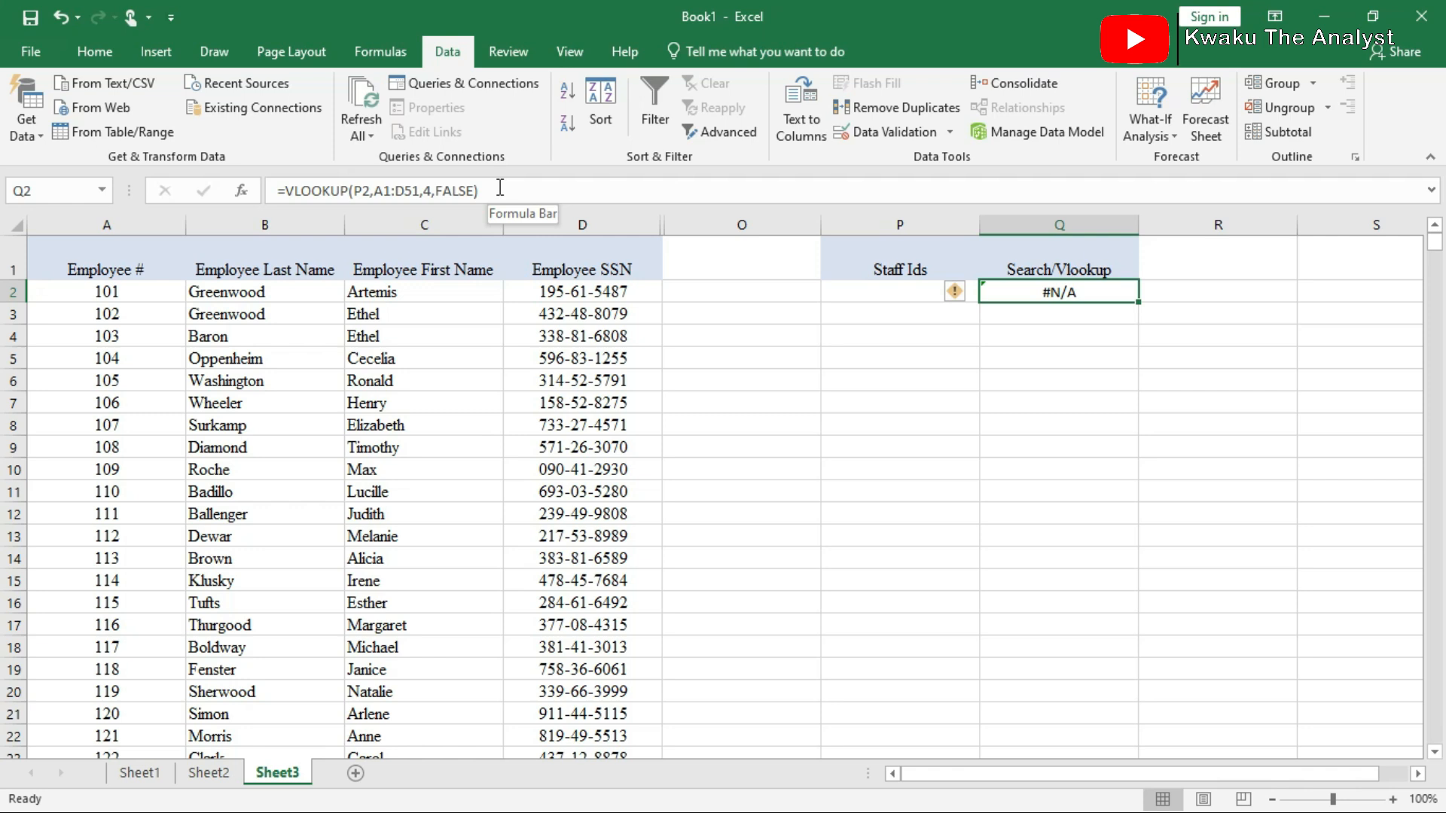
{"action": "left_click", "coordinate": [289, 191]}
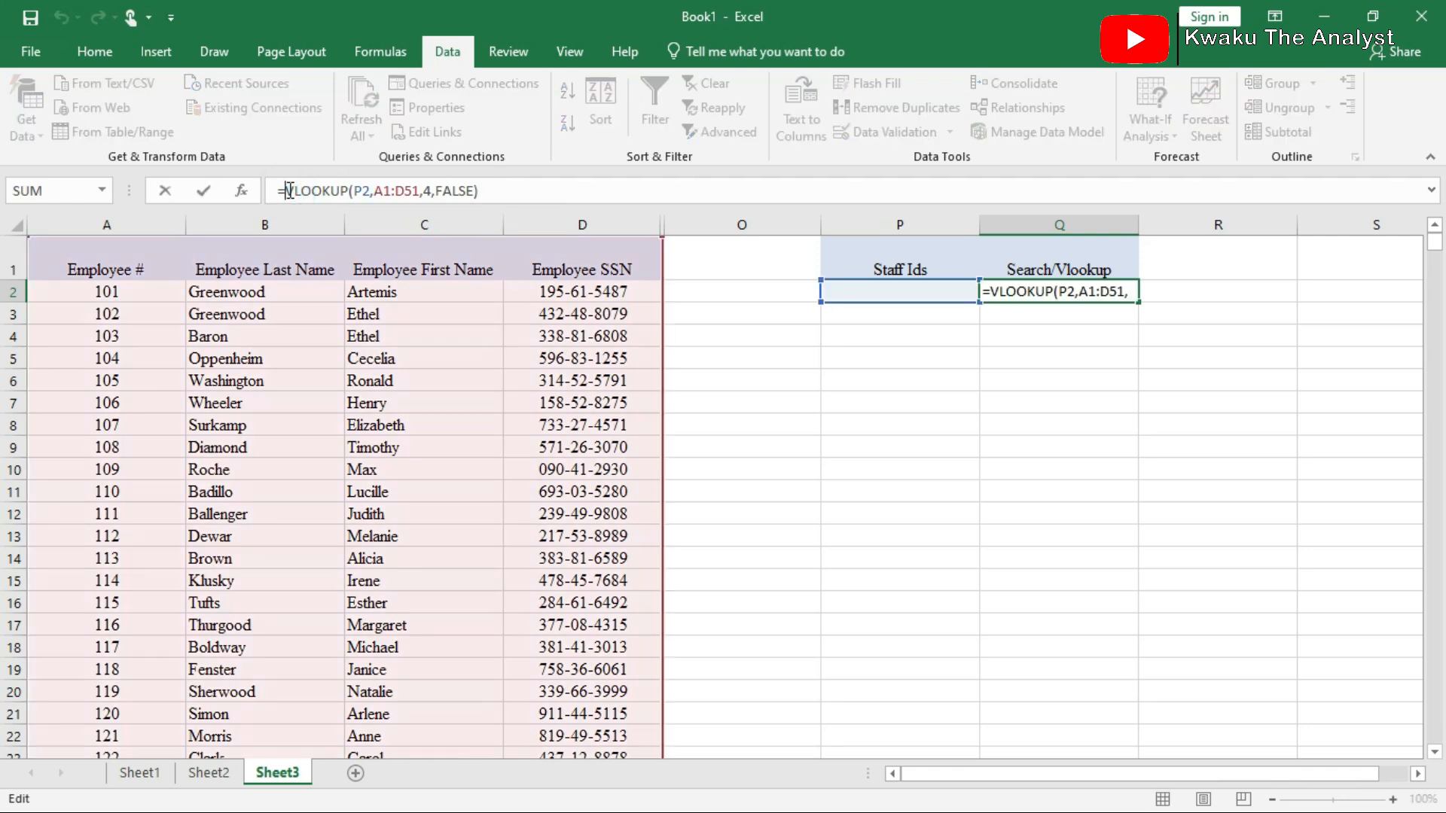
{"action": "type", "text": "IFER"}
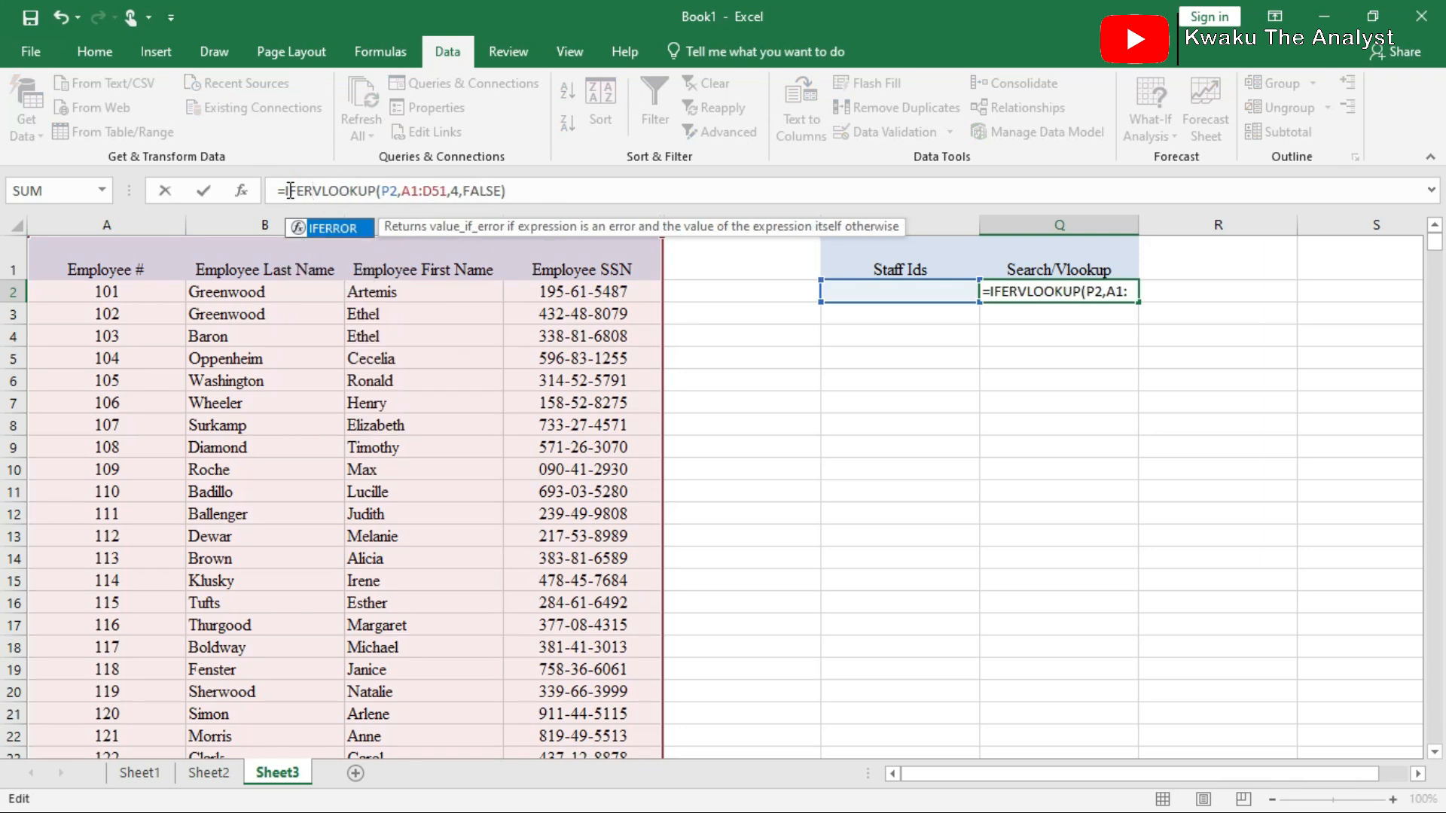
{"action": "key", "text": "Tab"}
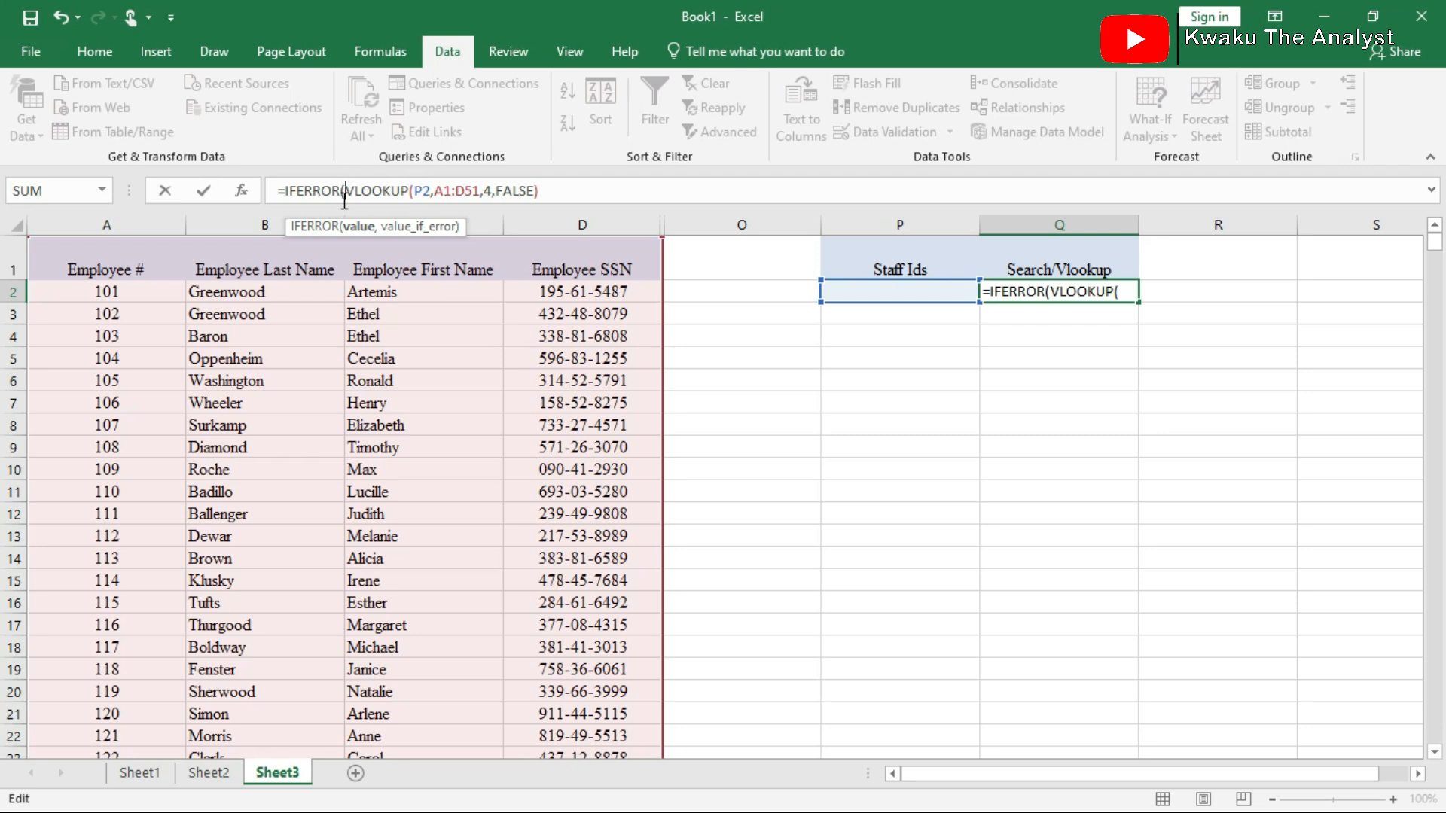
{"action": "left_click", "coordinate": [545, 194]}
{"action": "left_click_drag", "start_coordinate": [347, 190], "coordinate": [534, 190]}
{"action": "left_click", "coordinate": [550, 191]}
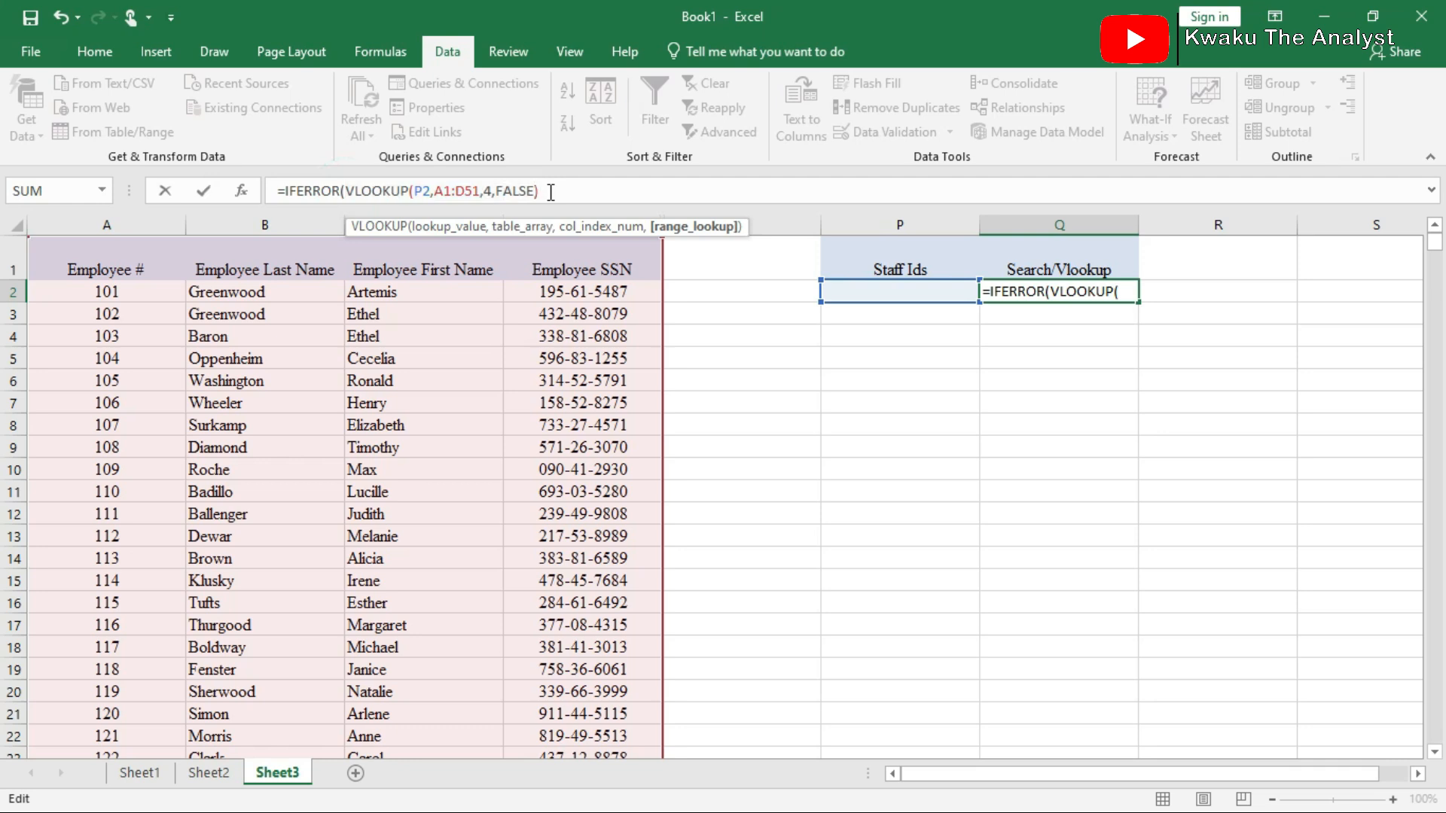
Set the IFERROR fallback value to "Select a staff ID", close the function and enter the formula in Q2.
{"action": "type", "text": ","}
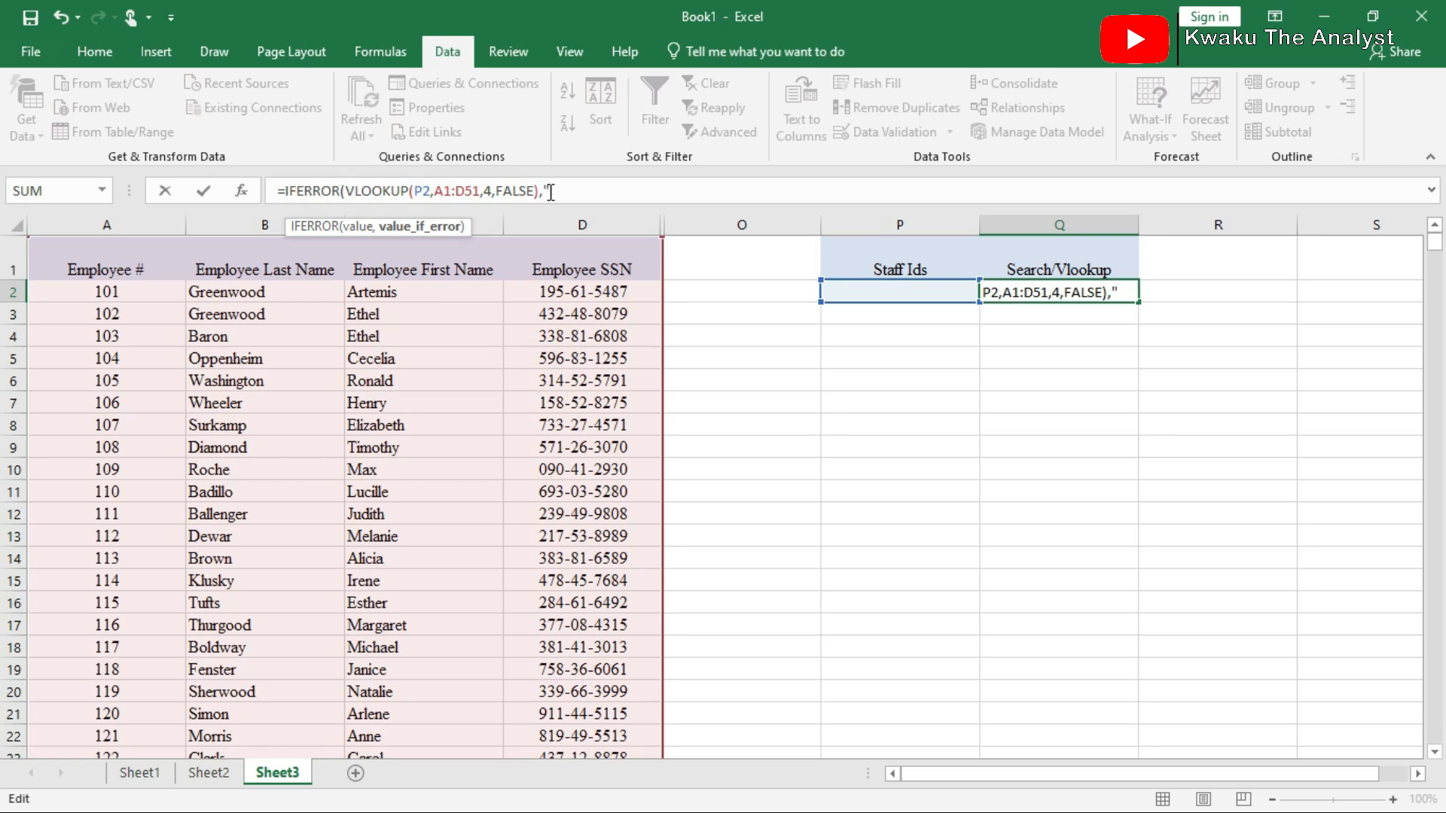
{"action": "type", "text": "\"Select"}
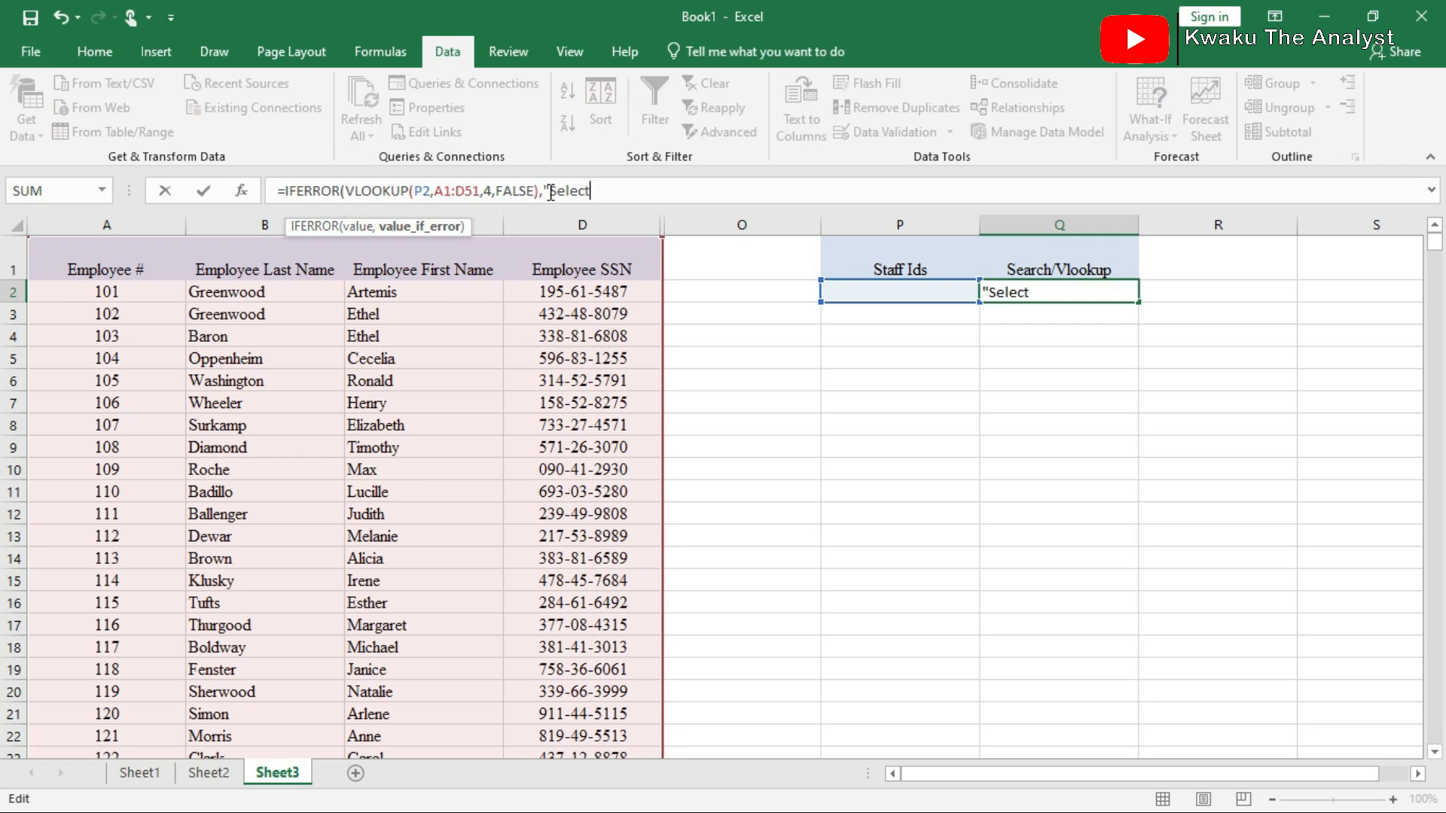
{"action": "type", "text": " an ID"}
{"action": "left_click", "coordinate": [608, 191]}
{"action": "key", "text": "BackSpace"}
{"action": "type", "text": "staff"}
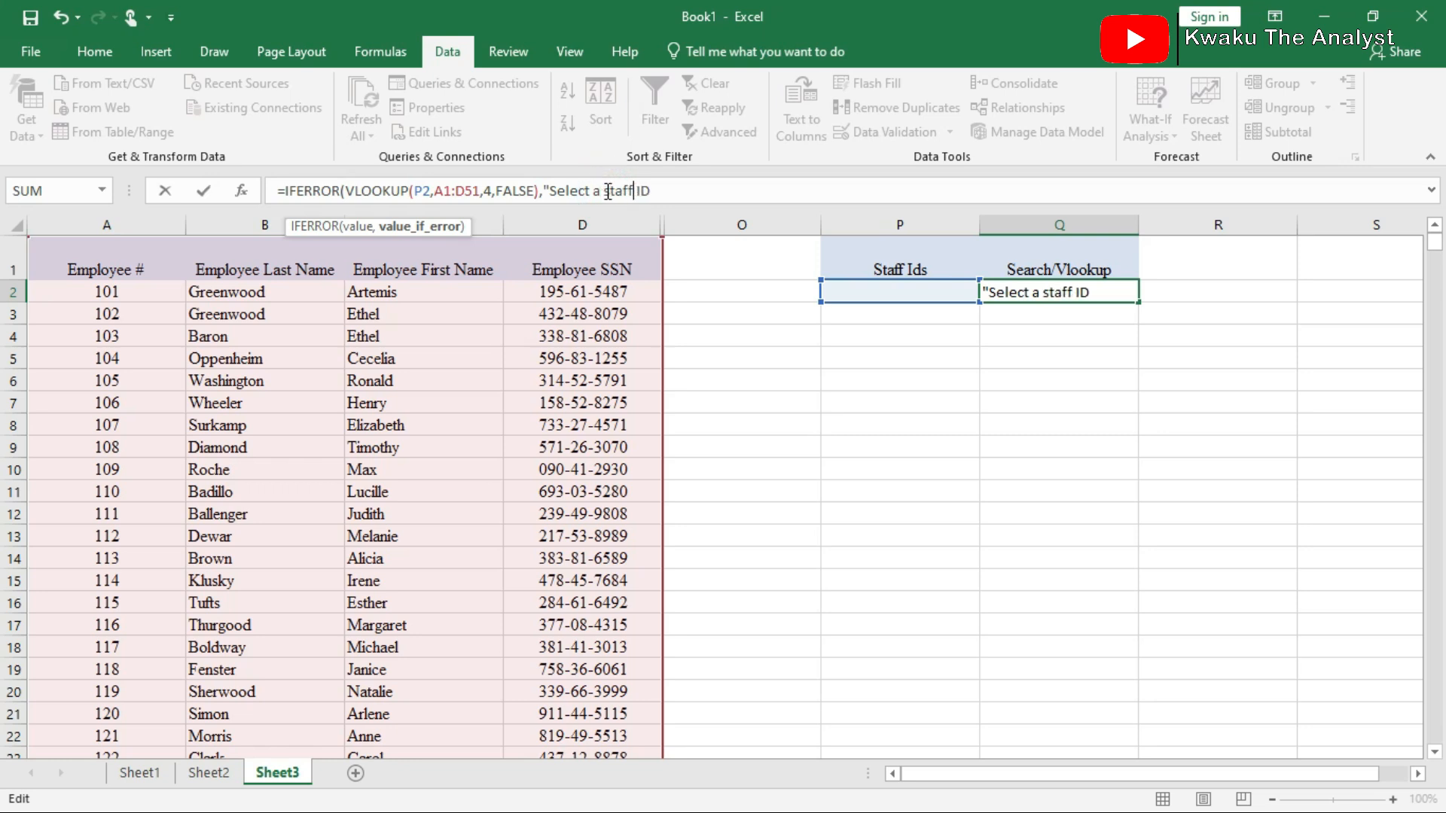
{"action": "left_click", "coordinate": [652, 190]}
{"action": "type", "text": "\""}
{"action": "left_click_drag", "start_coordinate": [550, 191], "coordinate": [657, 191]}
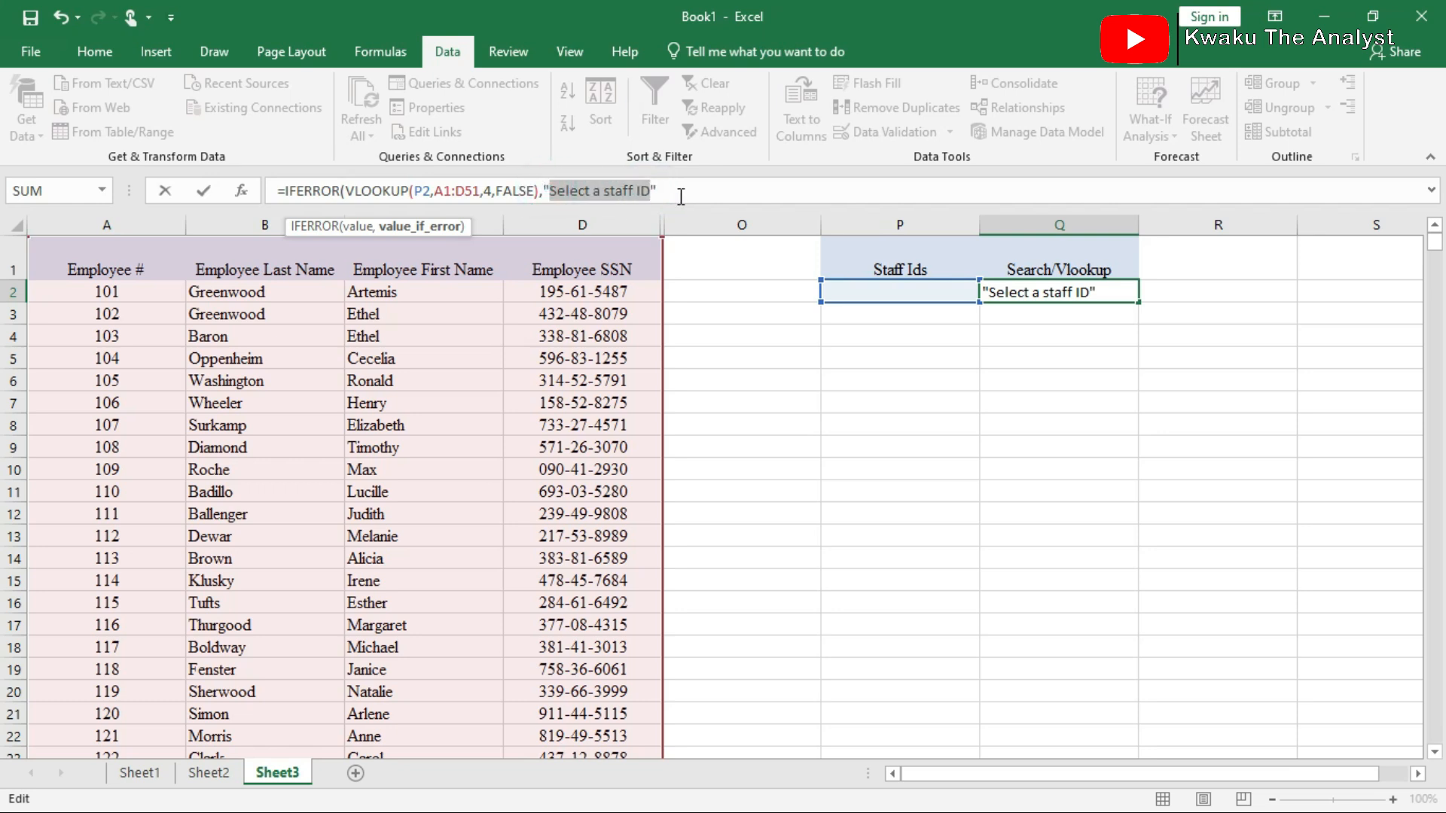
{"action": "left_click_drag", "start_coordinate": [543, 190], "coordinate": [659, 191]}
{"action": "left_click", "coordinate": [659, 191]}
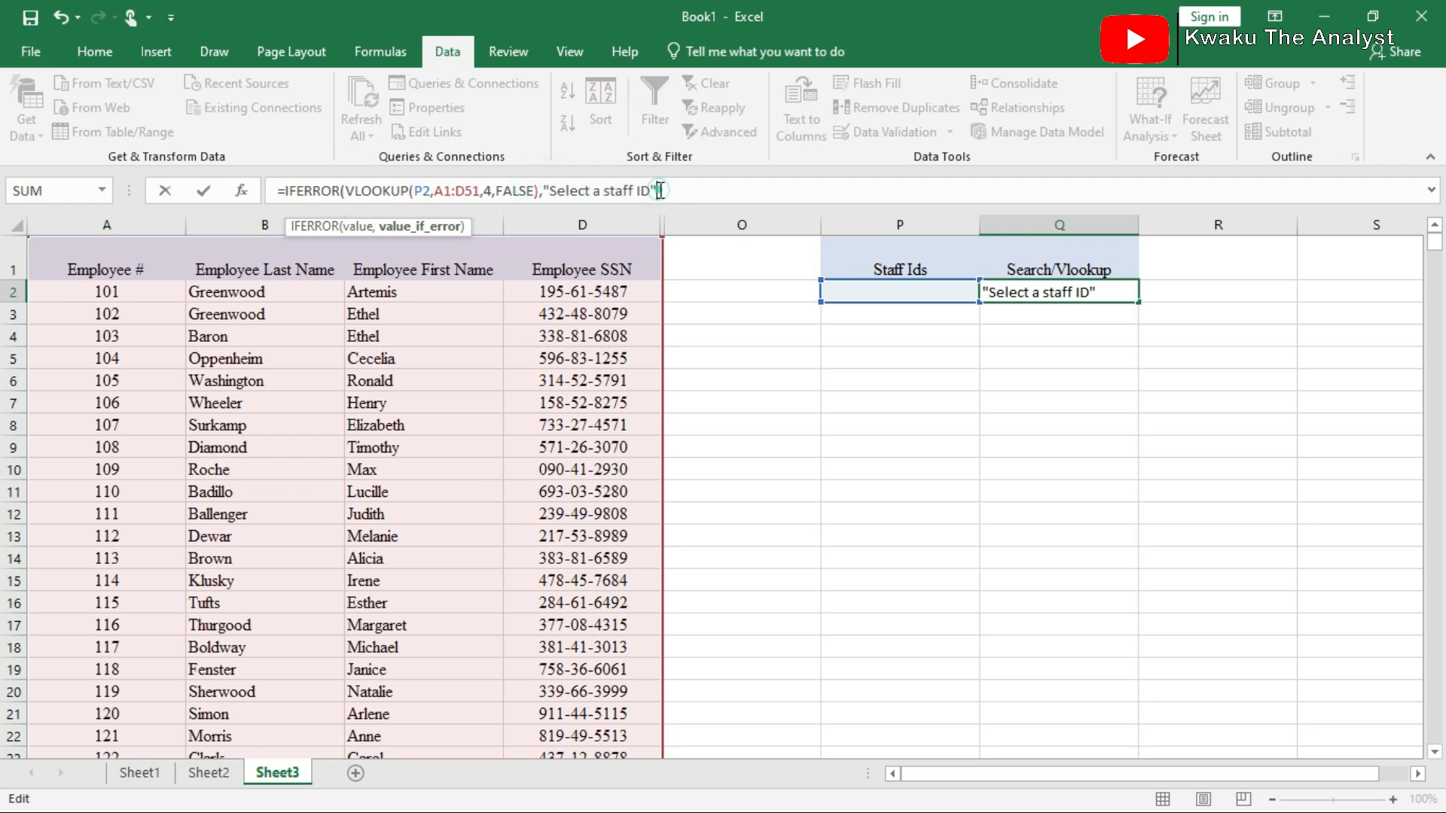
{"action": "type", "text": ")"}
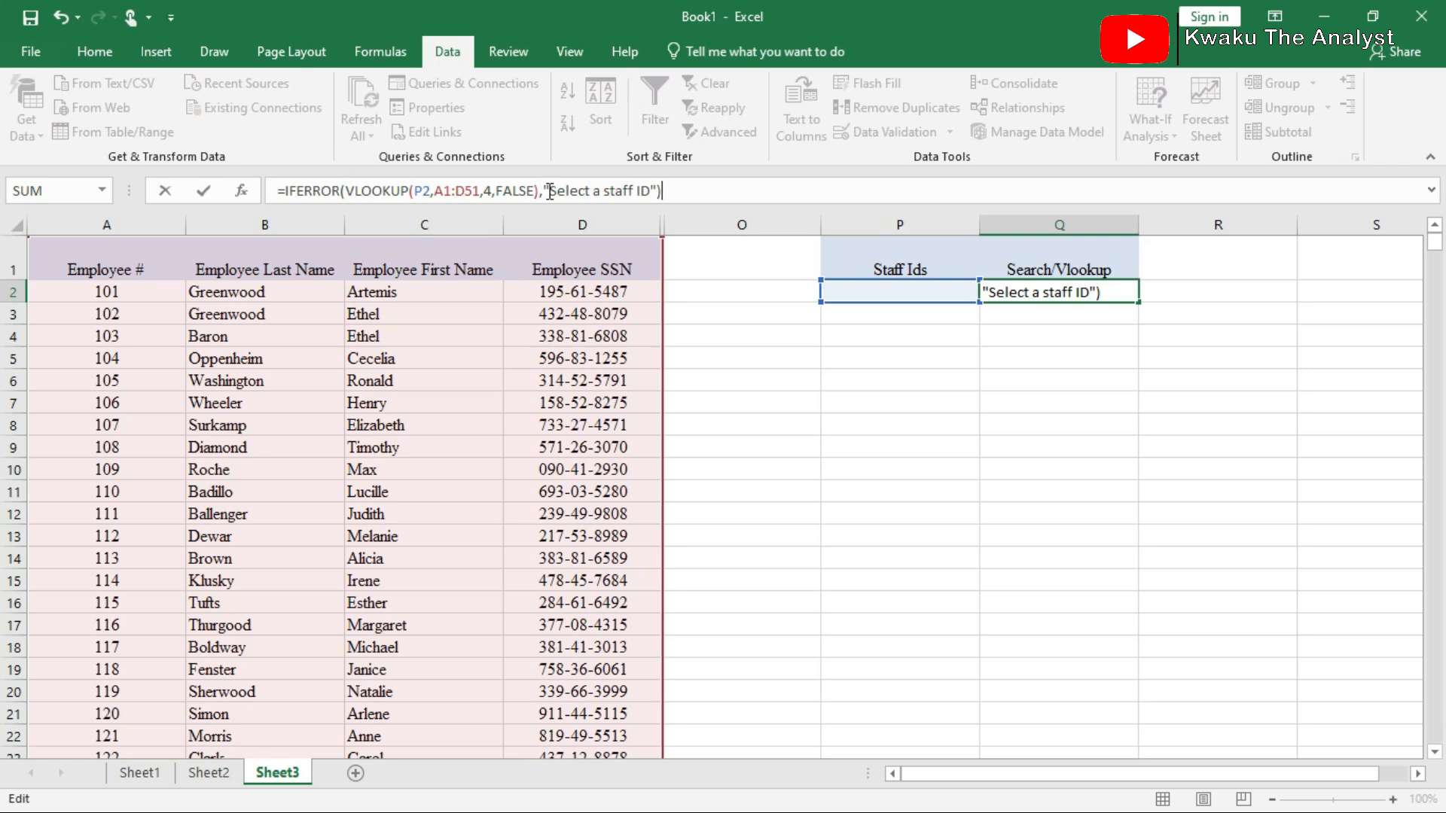
{"action": "key", "text": "Return"}
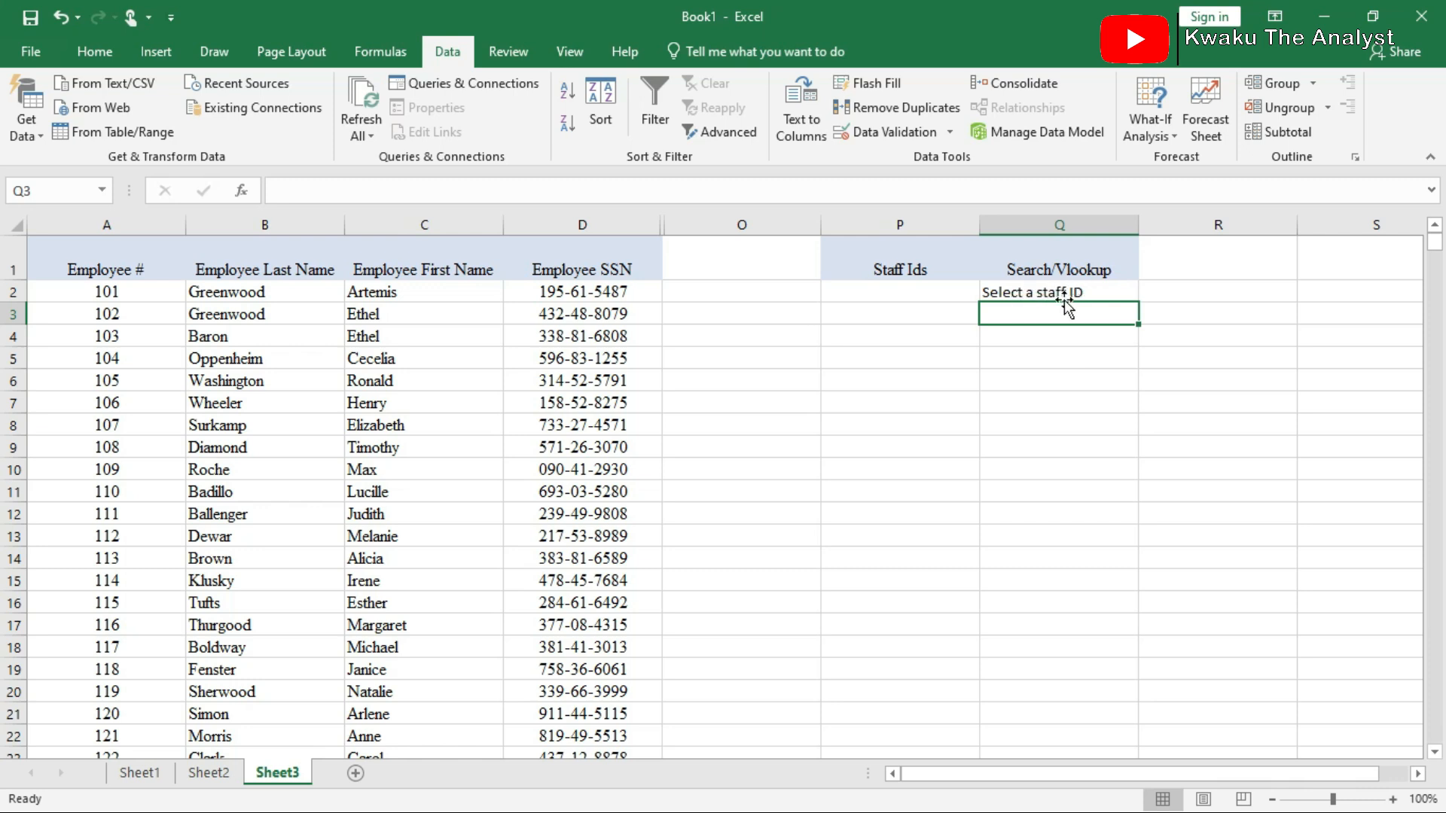
Test the lookup by choosing staff ID 108 from the dropdown list in cell P2.
{"action": "left_click", "coordinate": [947, 293]}
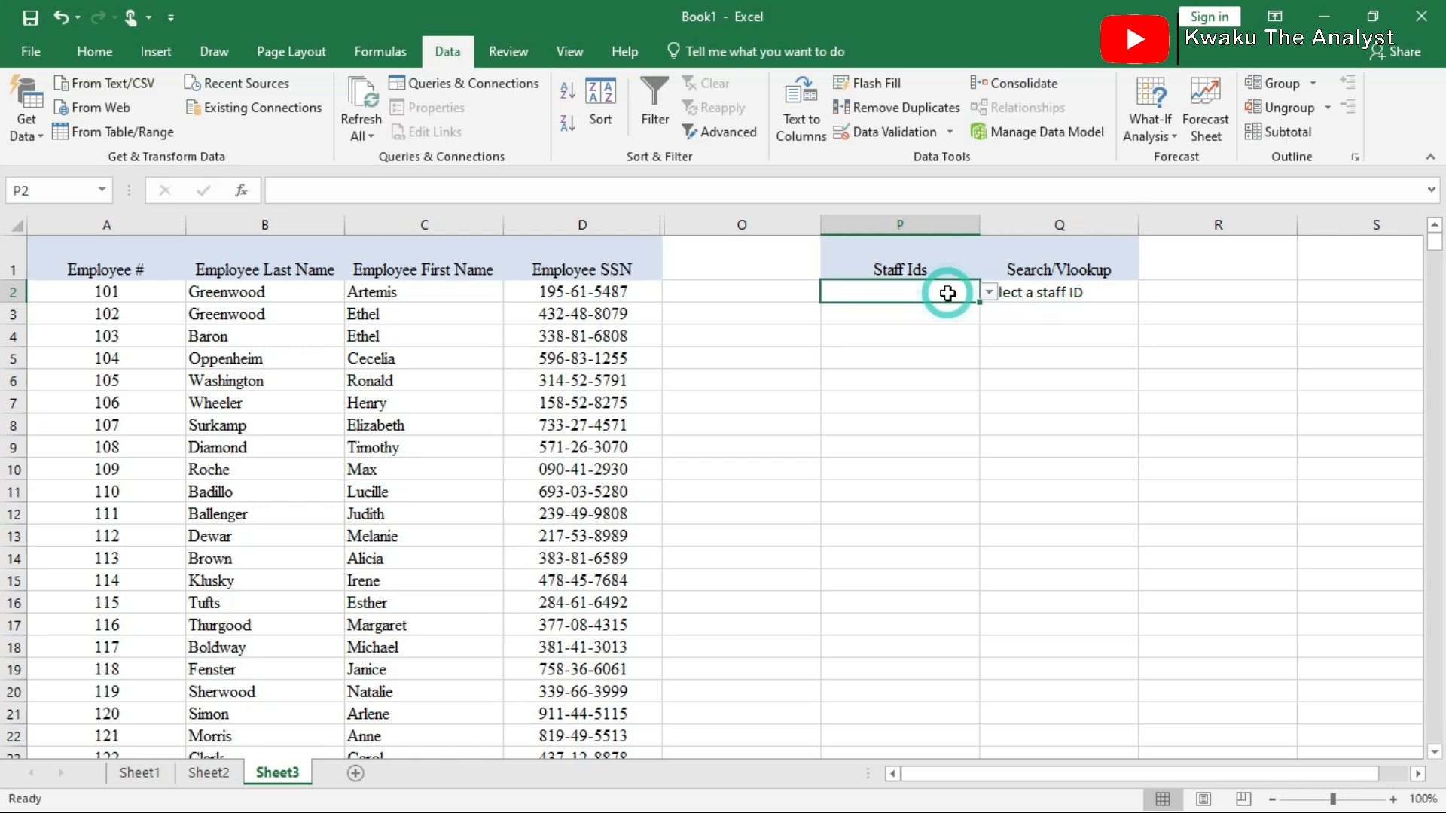
{"action": "left_click", "coordinate": [988, 292]}
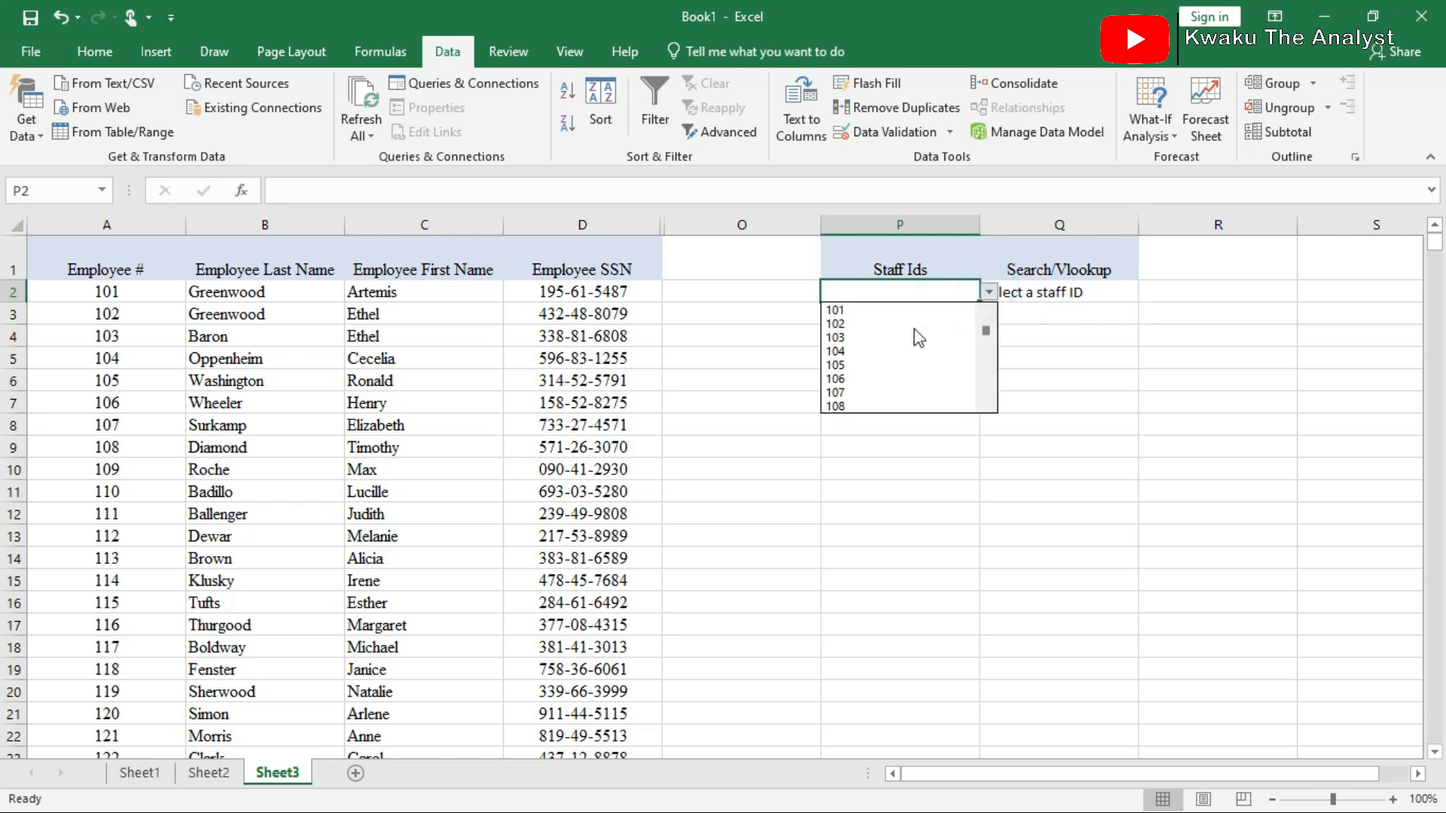
{"action": "left_click", "coordinate": [867, 409]}
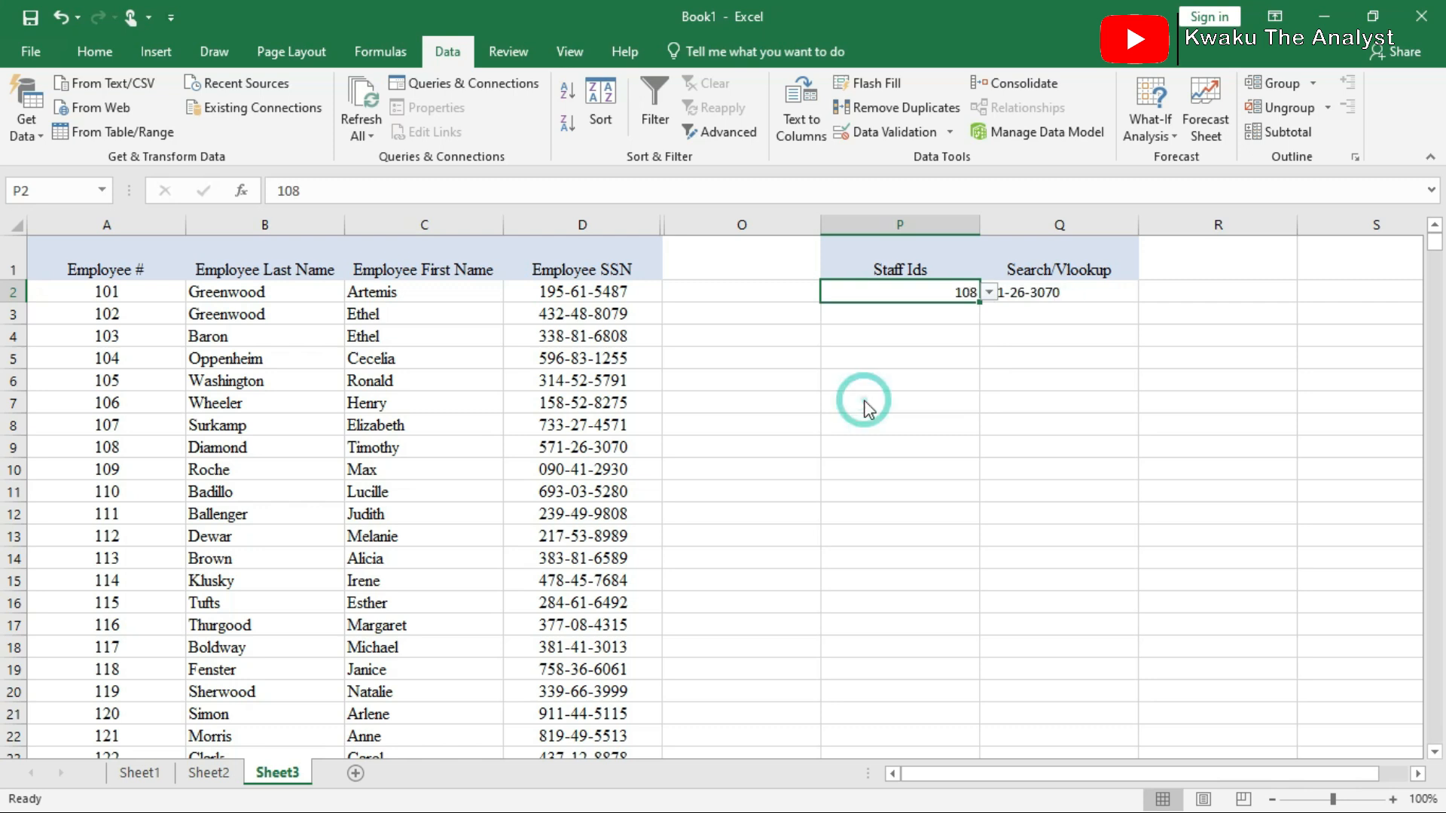
{"action": "left_click", "coordinate": [1036, 355]}
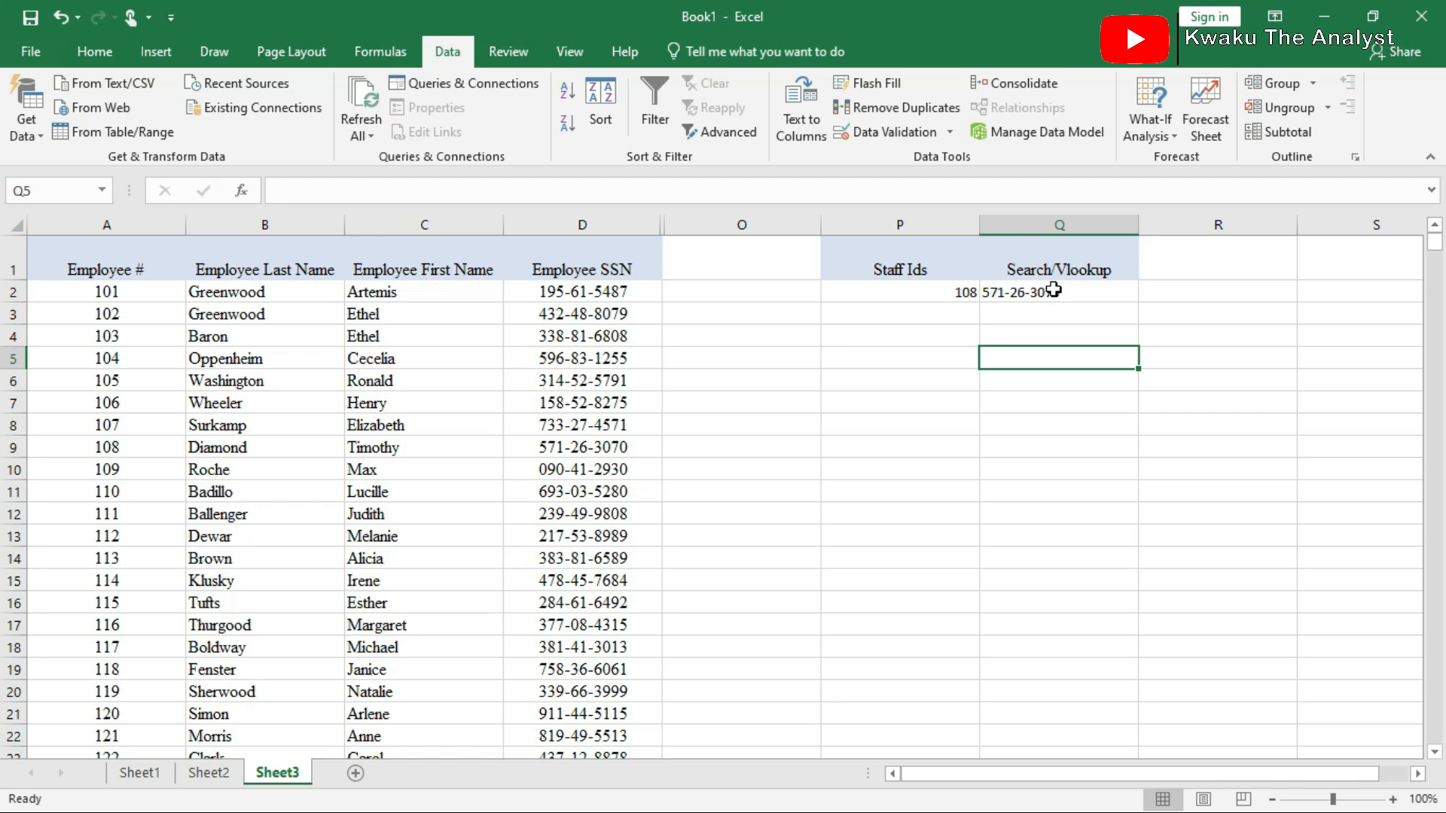
Choose staff ID 149 in cell P2 and check the returned SSN against that employee's row in the table.
{"action": "left_click", "coordinate": [948, 291]}
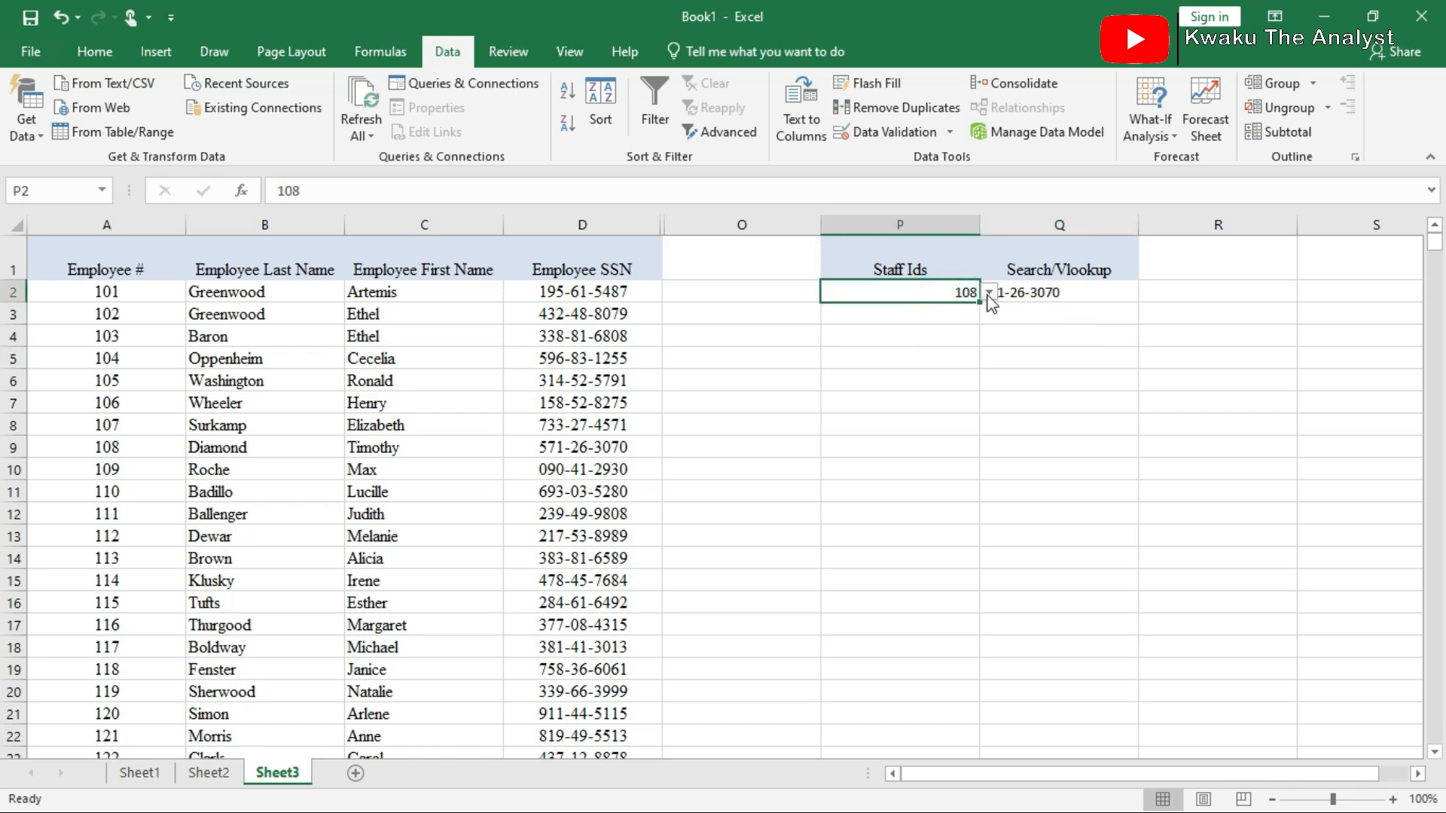
{"action": "left_click", "coordinate": [988, 292]}
{"action": "left_click_drag", "start_coordinate": [988, 341], "coordinate": [989, 414]}
{"action": "left_click", "coordinate": [844, 393]}
{"action": "left_click", "coordinate": [1019, 397]}
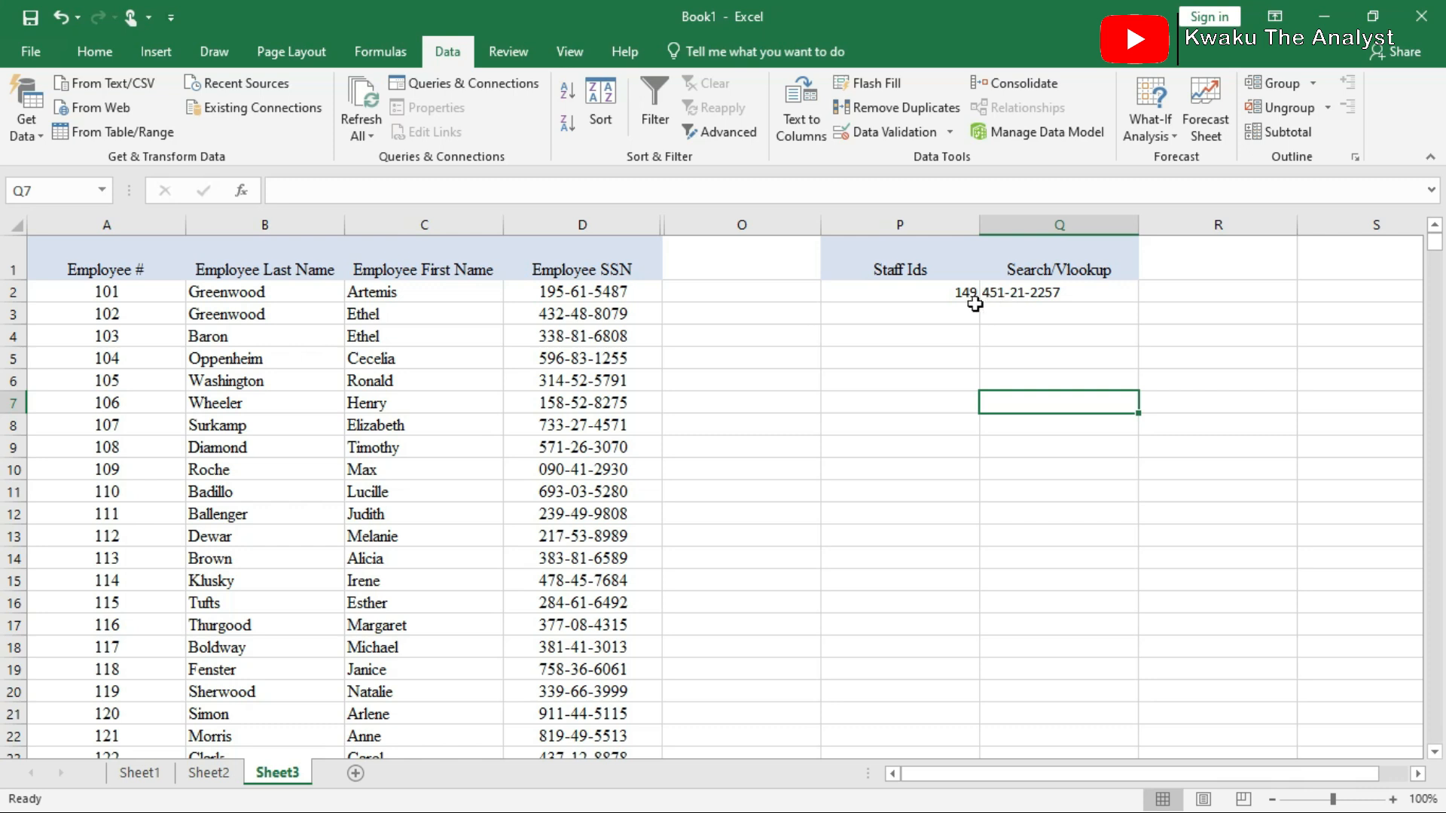
{"action": "scroll", "coordinate": [242, 652], "scroll_direction": "down", "scroll_amount": 5}
{"action": "scroll", "coordinate": [243, 652], "scroll_direction": "down", "scroll_amount": 5}
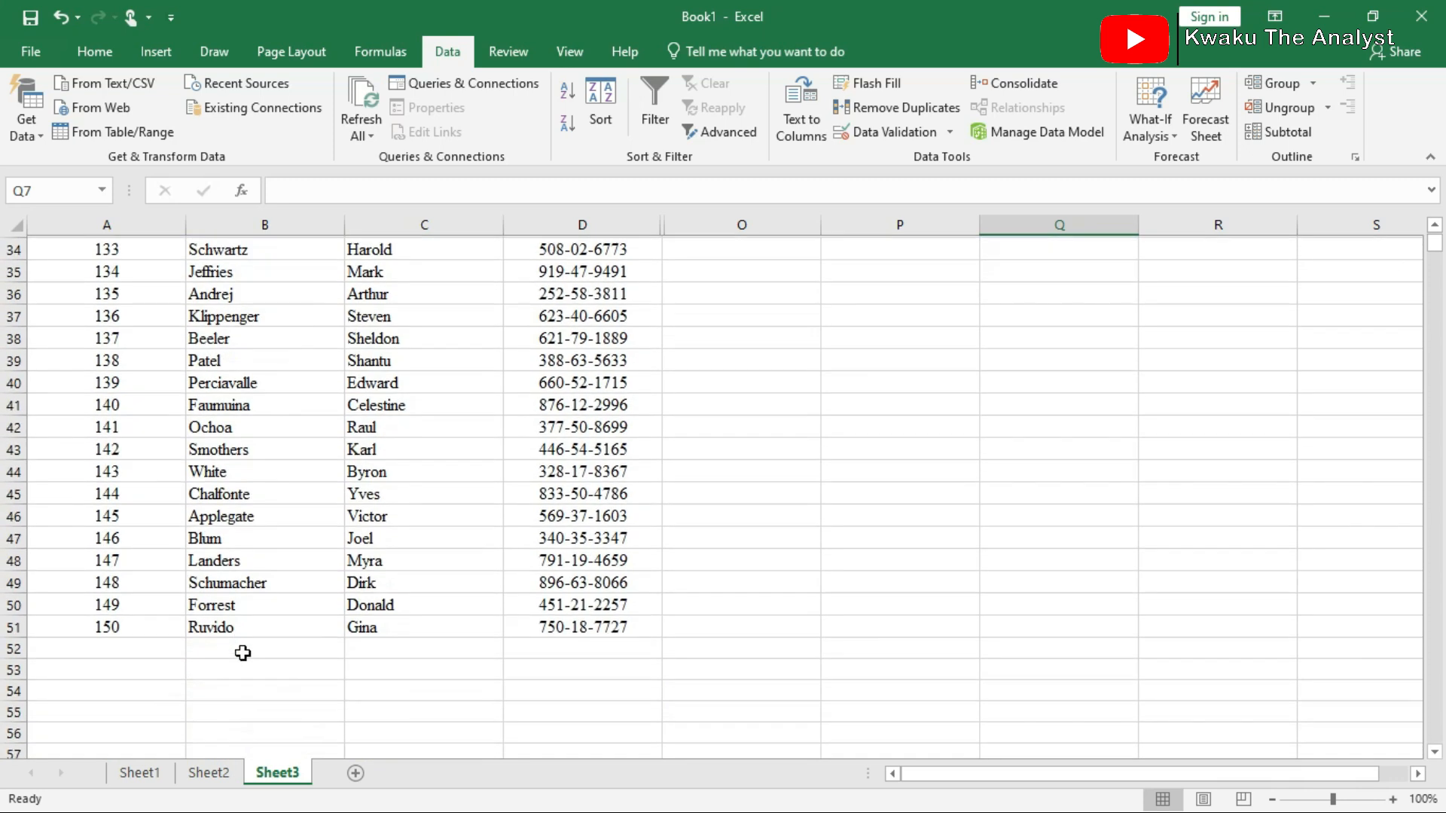
{"action": "left_click", "coordinate": [11, 646]}
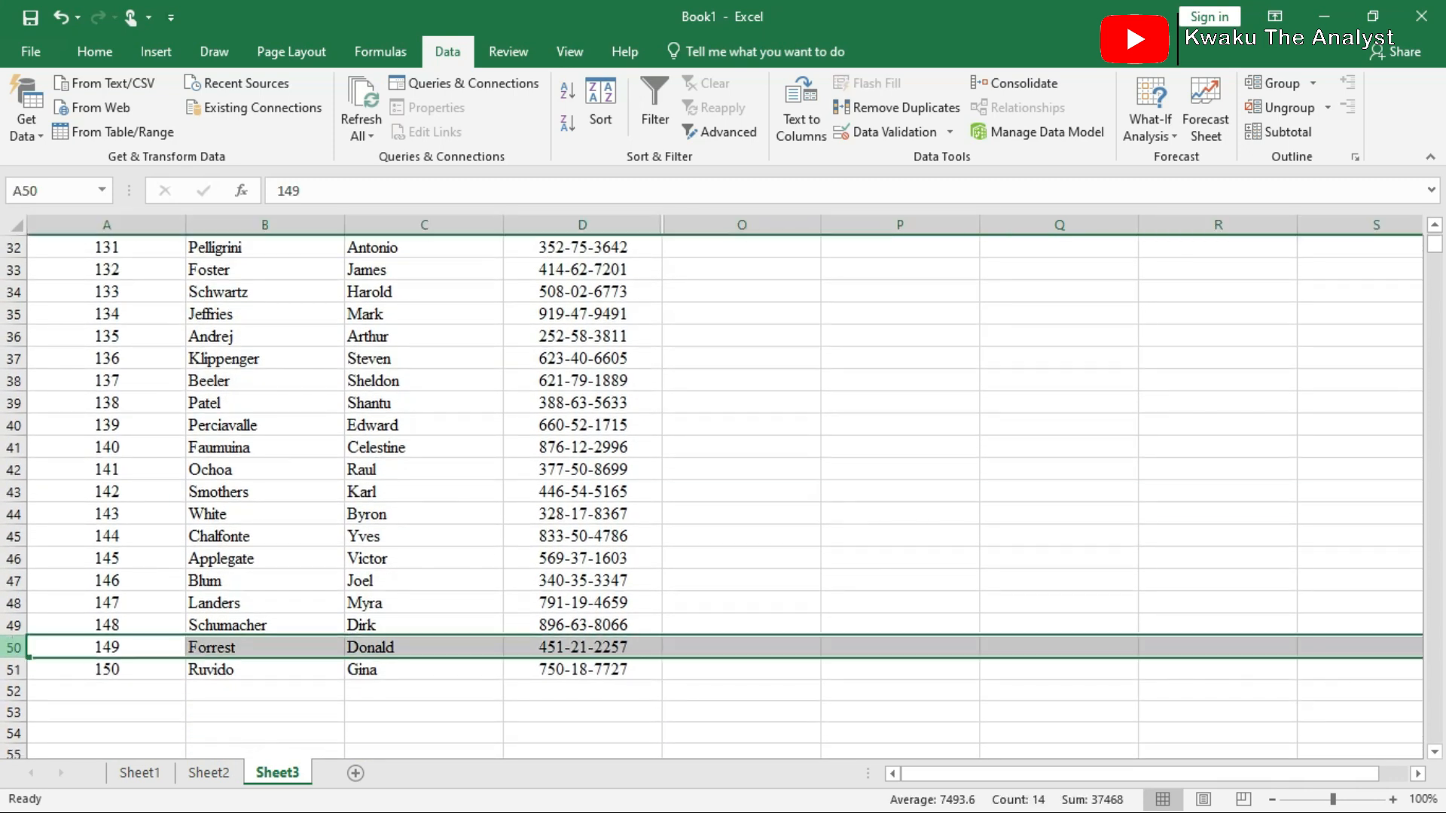
{"action": "left_click", "coordinate": [599, 645]}
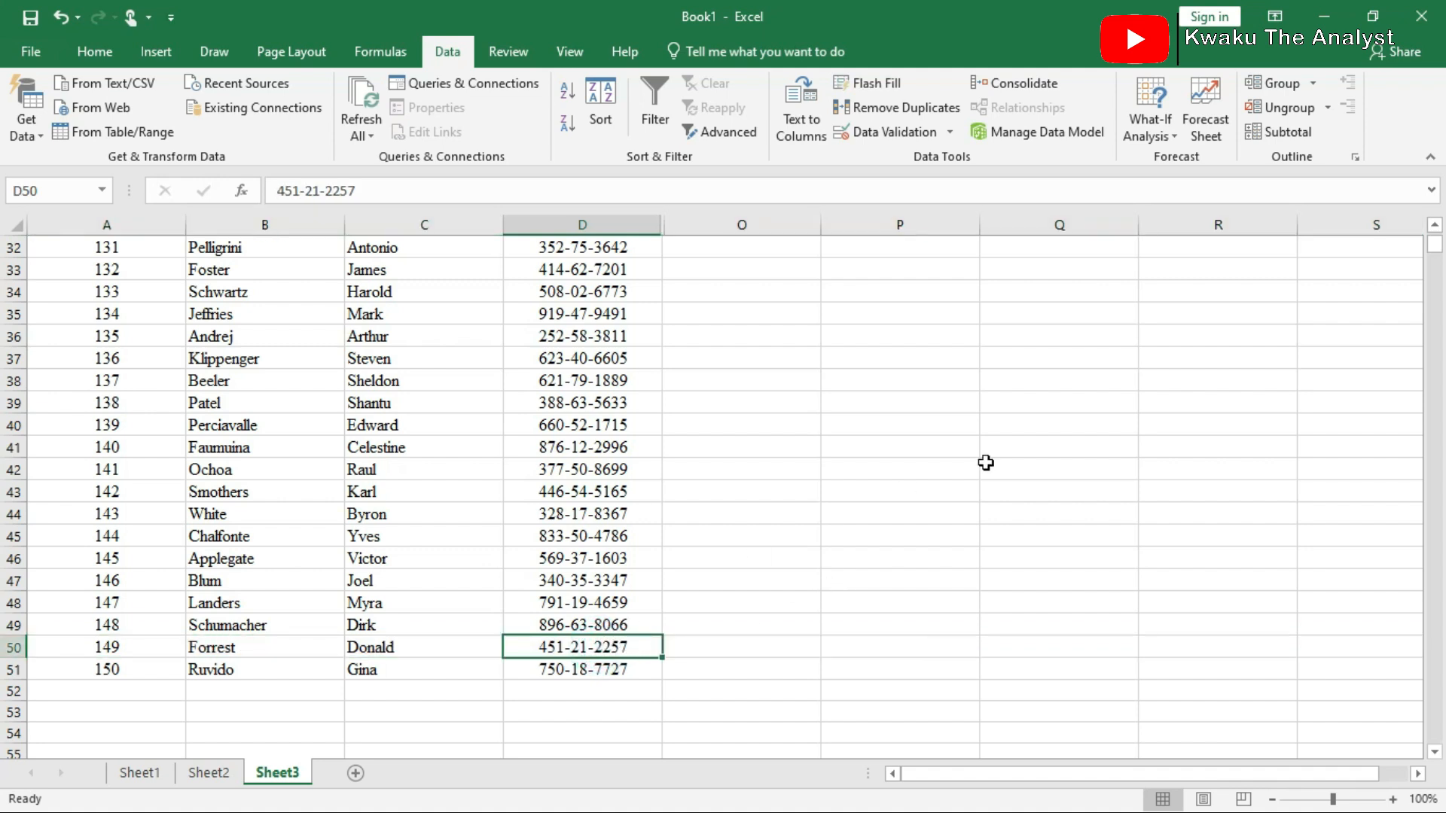
{"action": "scroll", "coordinate": [986, 463], "scroll_direction": "up", "scroll_amount": 9}
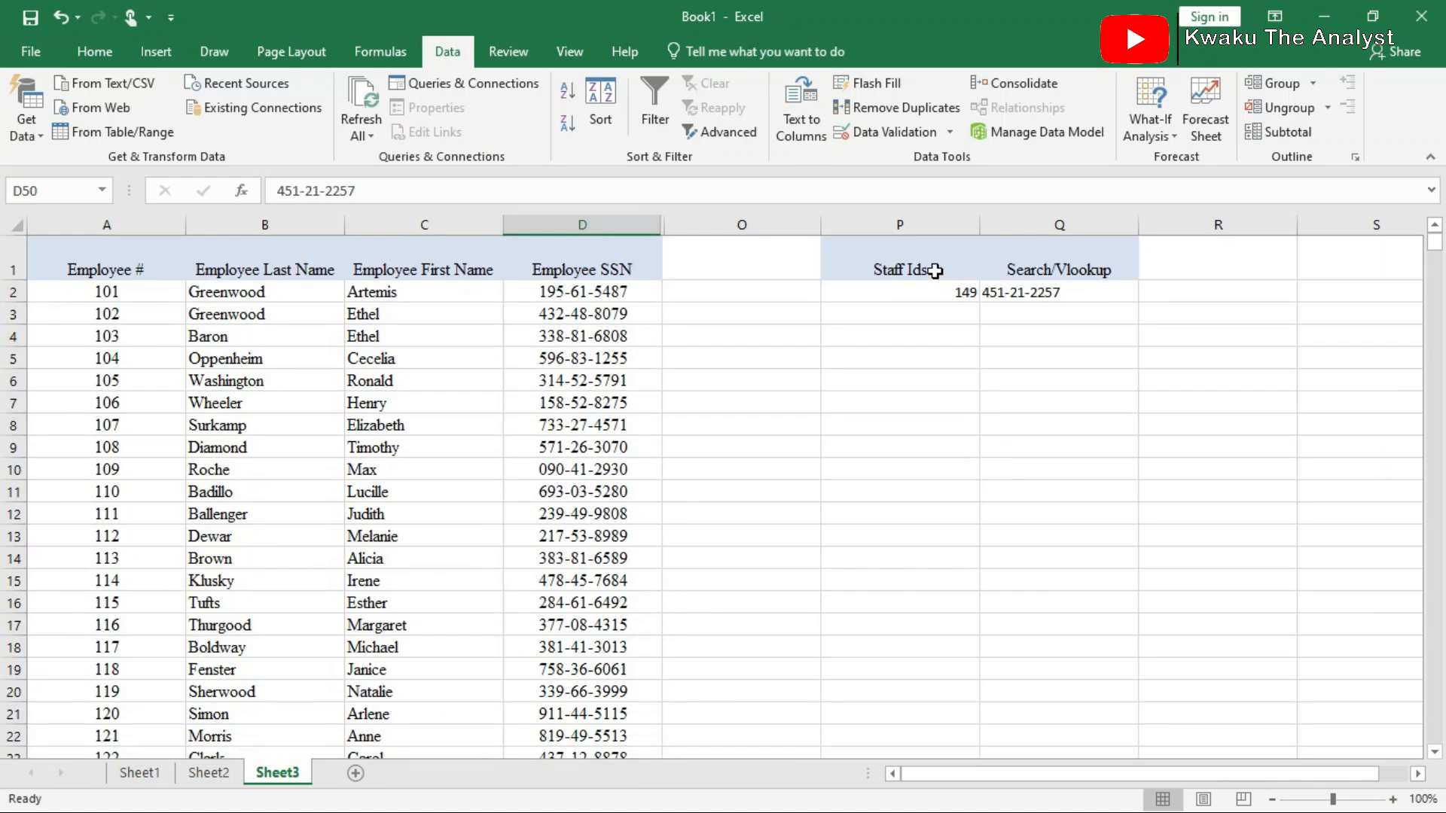
Narrow the Staff Ids column P and widen the Search/Vlookup column Q.
{"action": "left_click", "coordinate": [920, 293]}
{"action": "left_click_drag", "start_coordinate": [982, 227], "coordinate": [892, 239]}
{"action": "left_click_drag", "start_coordinate": [1026, 226], "coordinate": [1173, 225]}
Choose staff ID 144 from the dropdown list in cell P2 to look up that employee's SSN.
{"action": "left_click", "coordinate": [901, 292]}
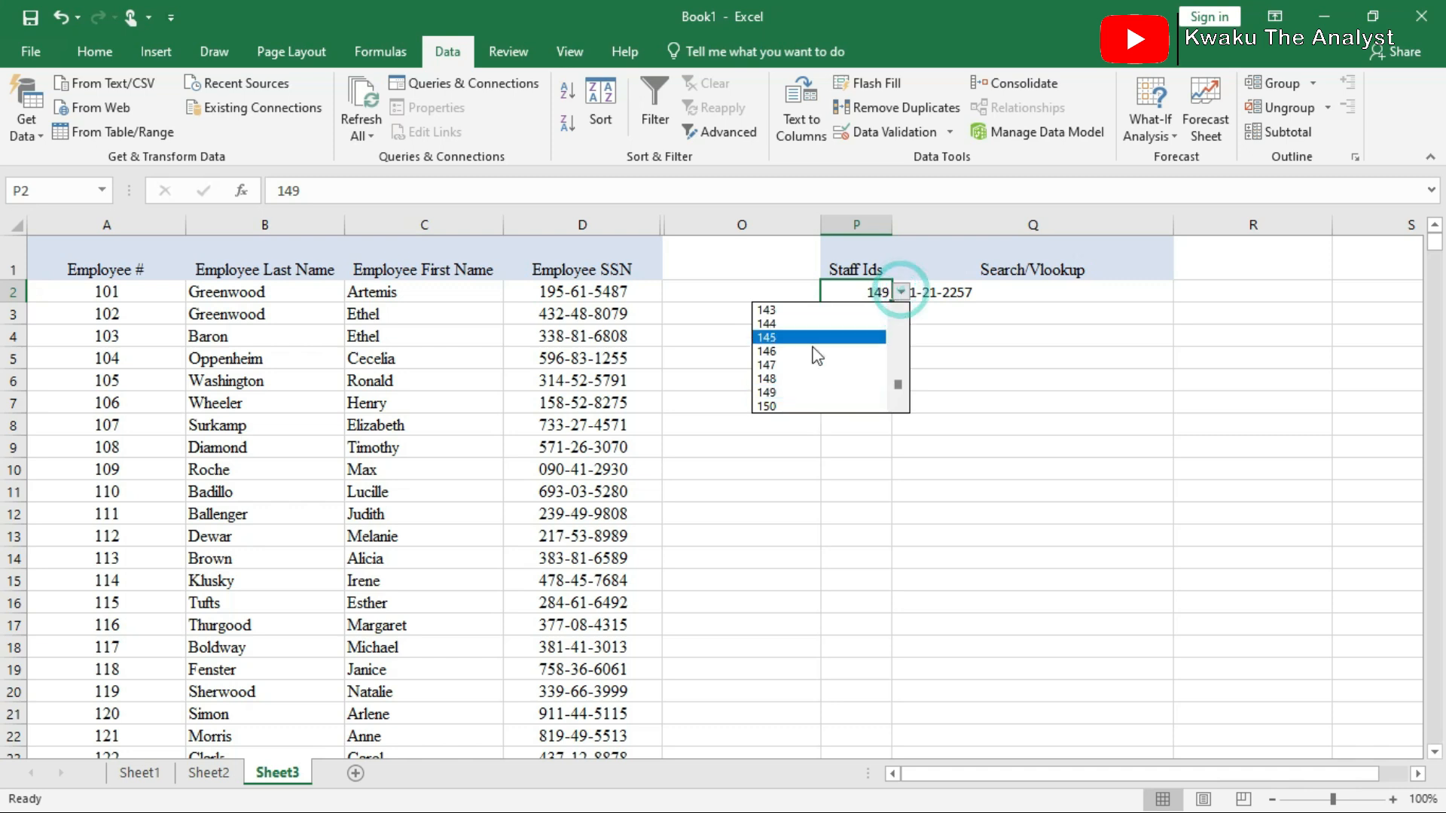
{"action": "left_click", "coordinate": [780, 324]}
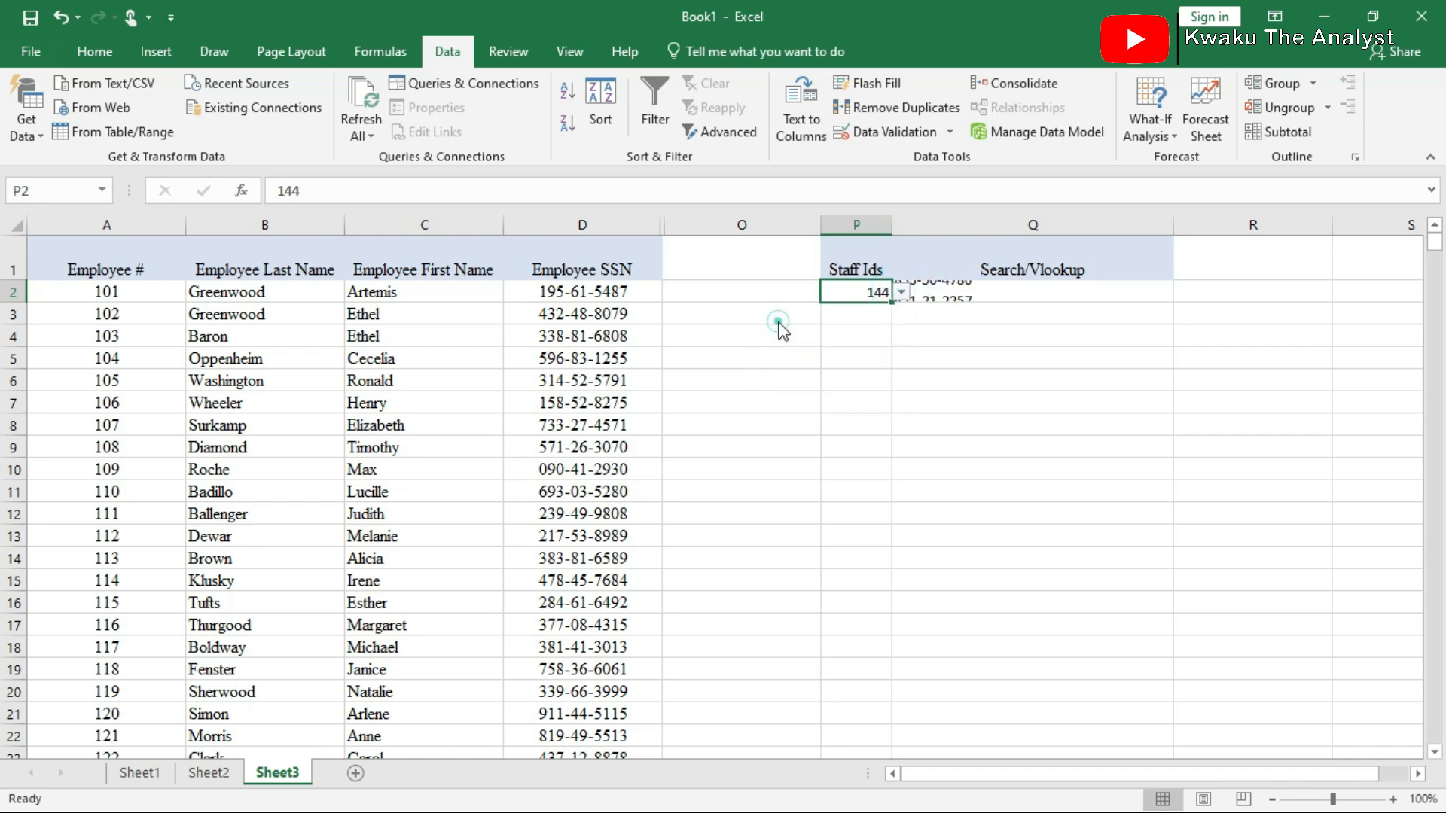
{"action": "left_click", "coordinate": [1014, 337]}
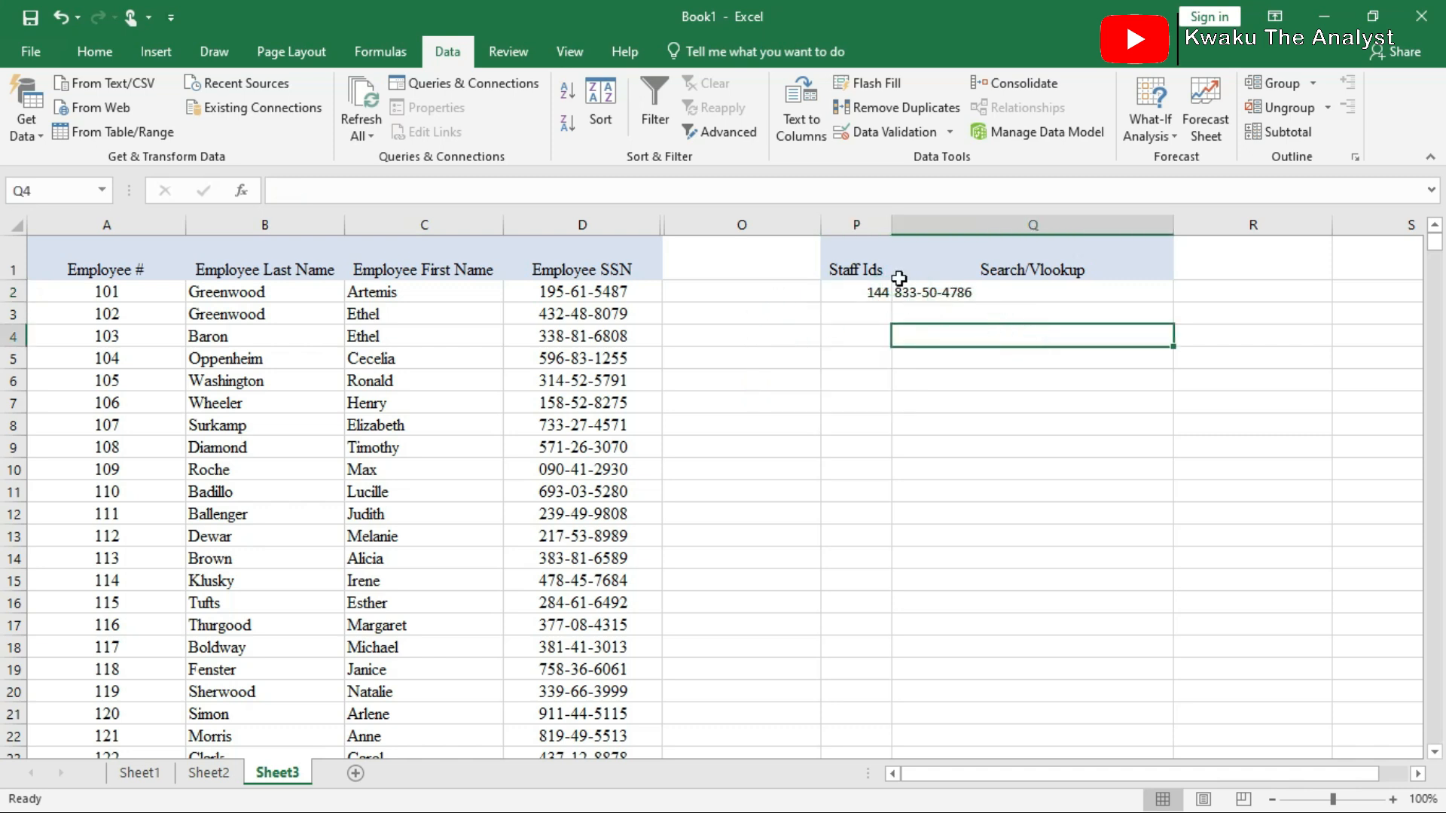